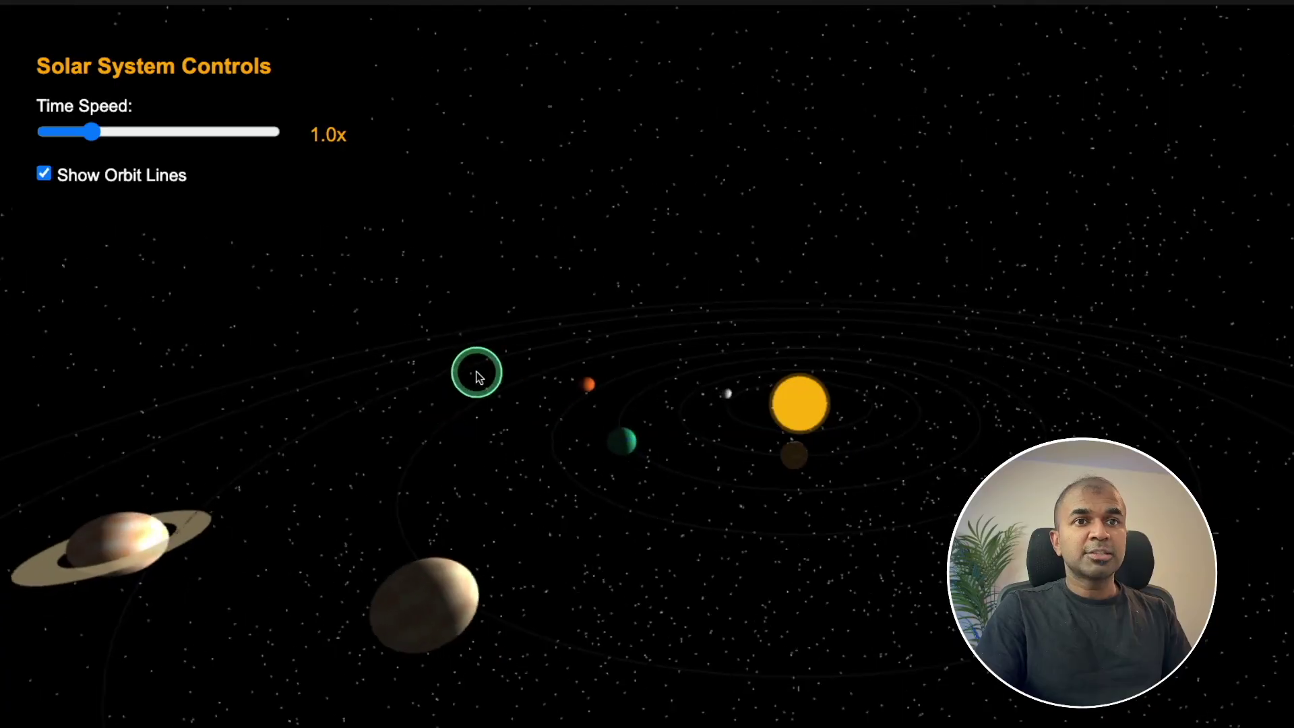
Tilt the solar system to look down on its orbits and begin typing the Shakespeare prompt
left_click_drag(626, 367, 462, 396)
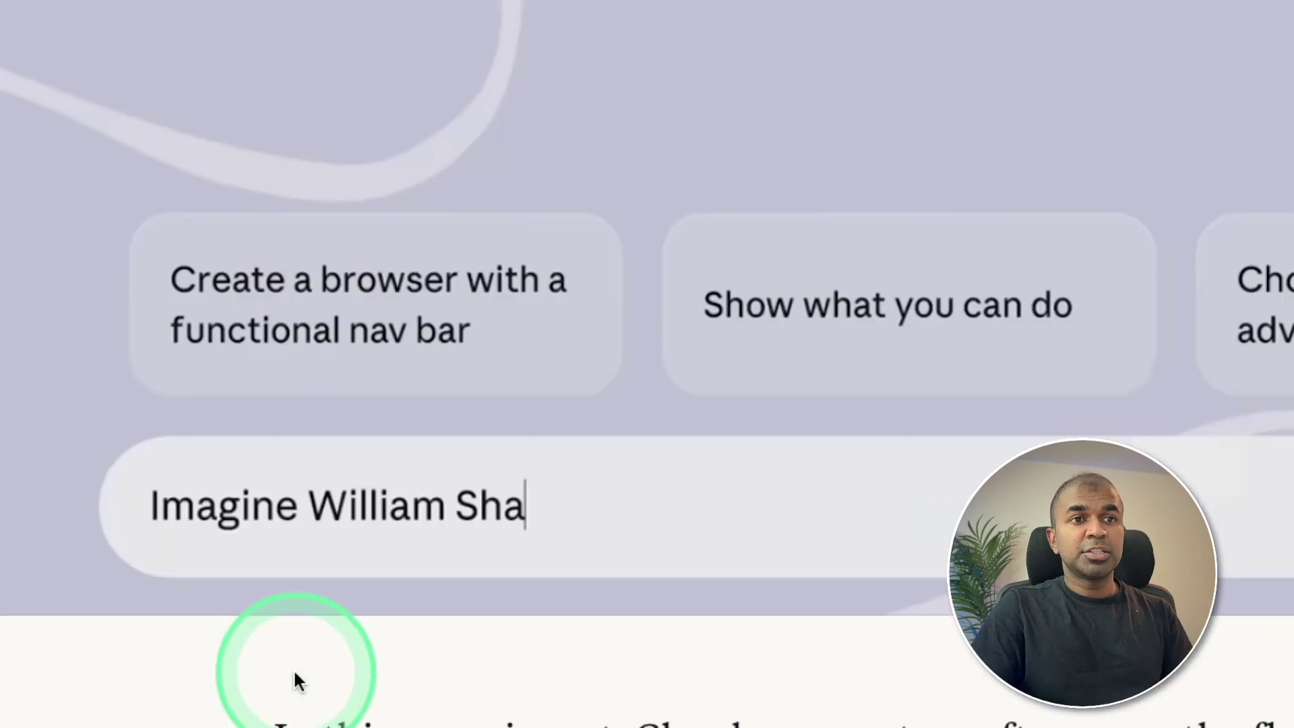
type("kespea")
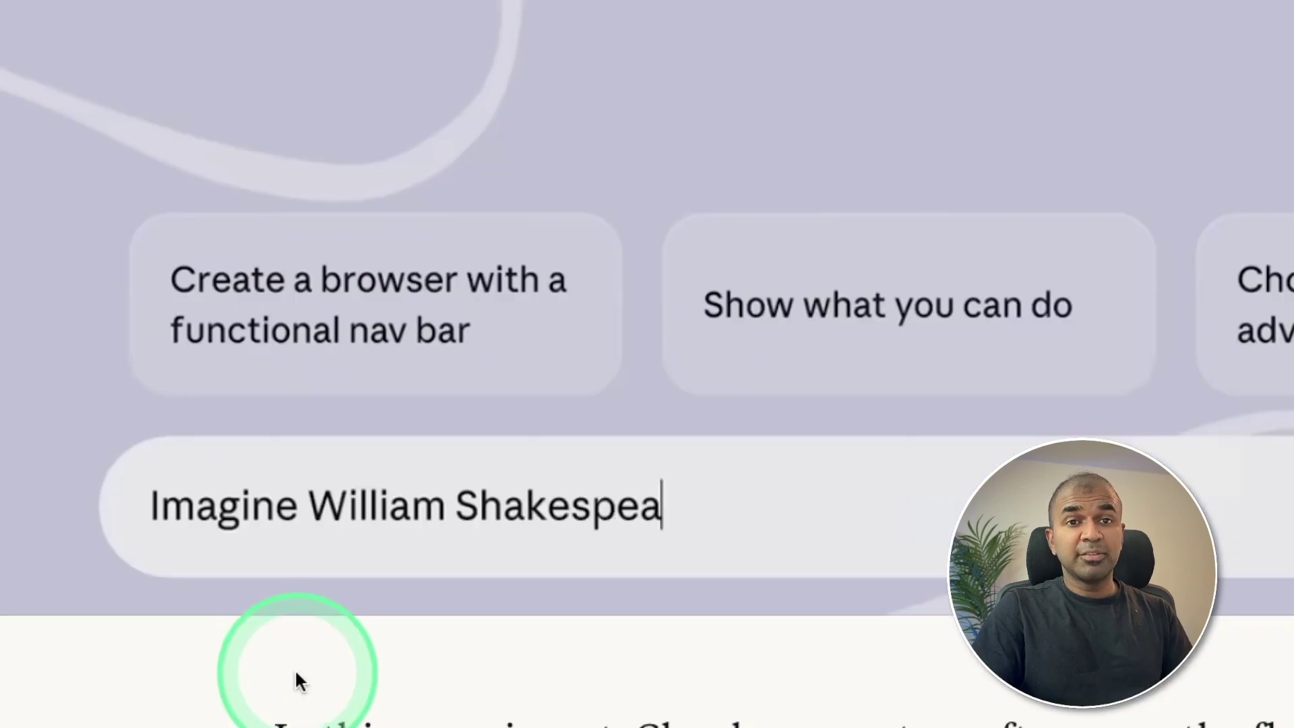
type("re's")
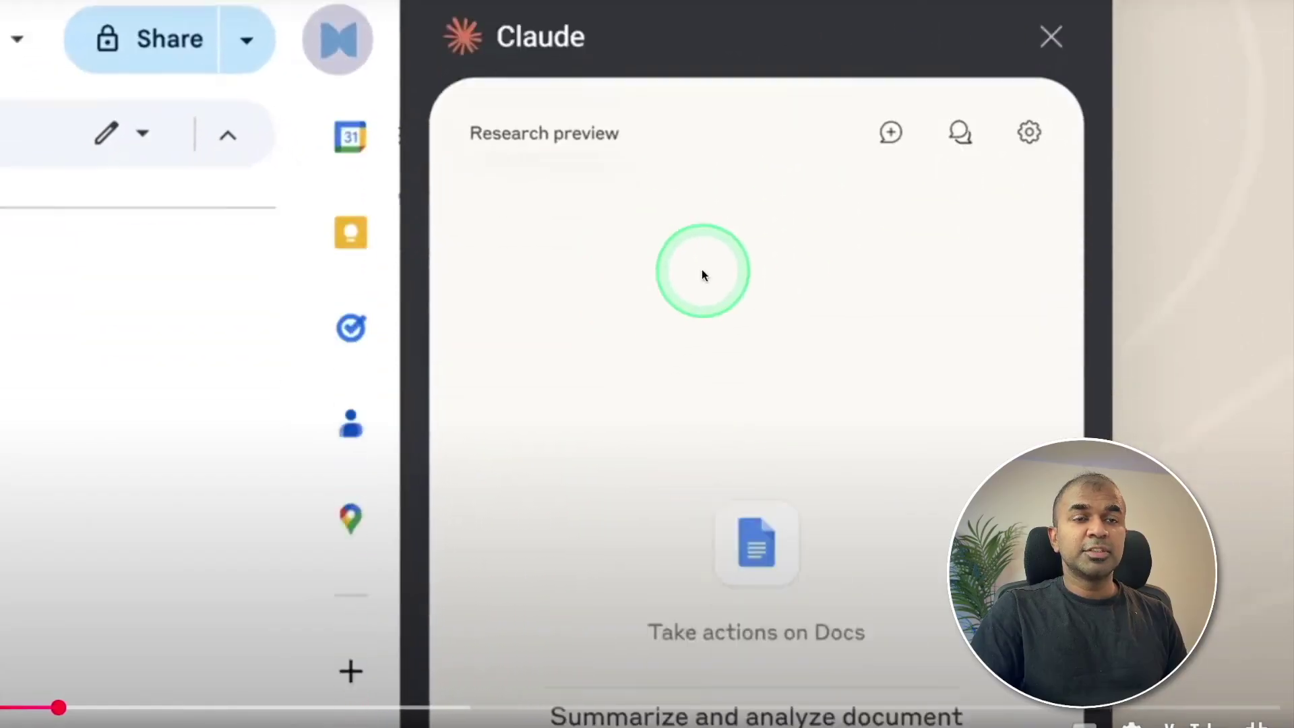
Paste and send the home renovation budget request, then rotate the 3-D bar-chart dashboard
type("Hi Claude! I'm halfway through a home renovation and my budget's gotten away from me. Could you review my planning doc and emails for contractor statements and receipts, and update my budgeting spreadsheet, and draft a summary email to Jordan?")
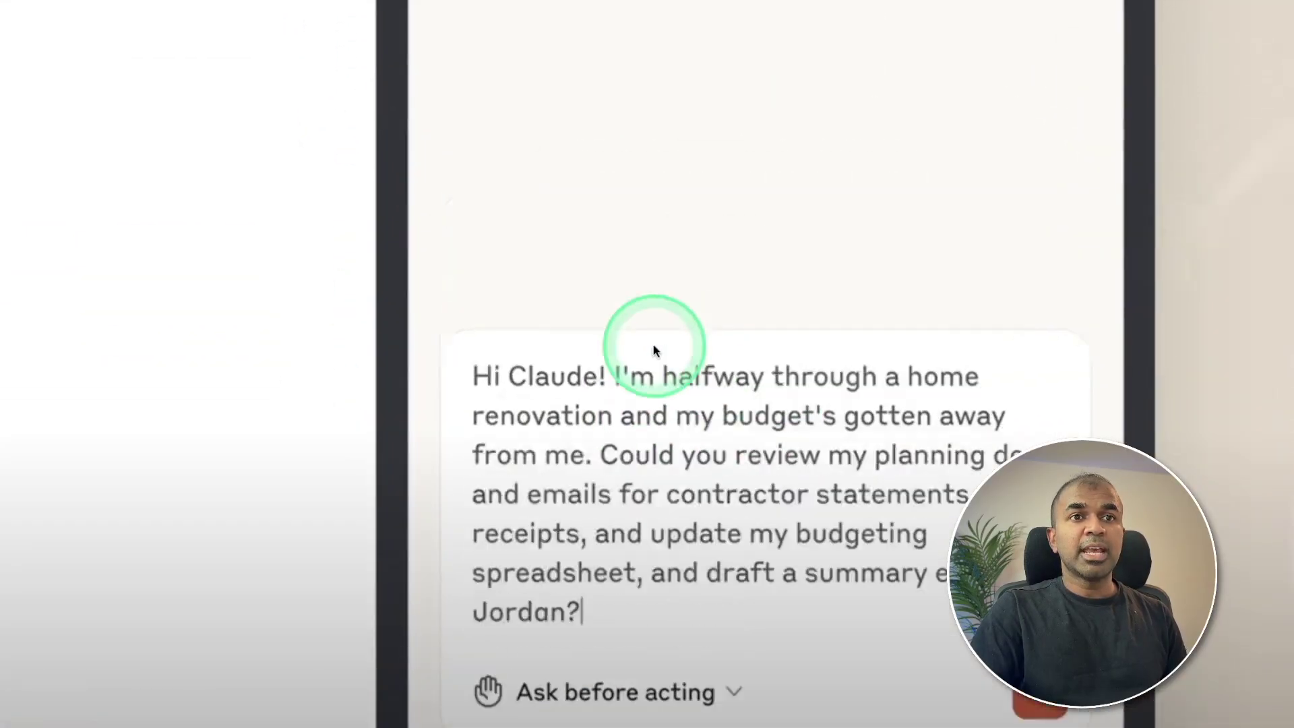
key("Return")
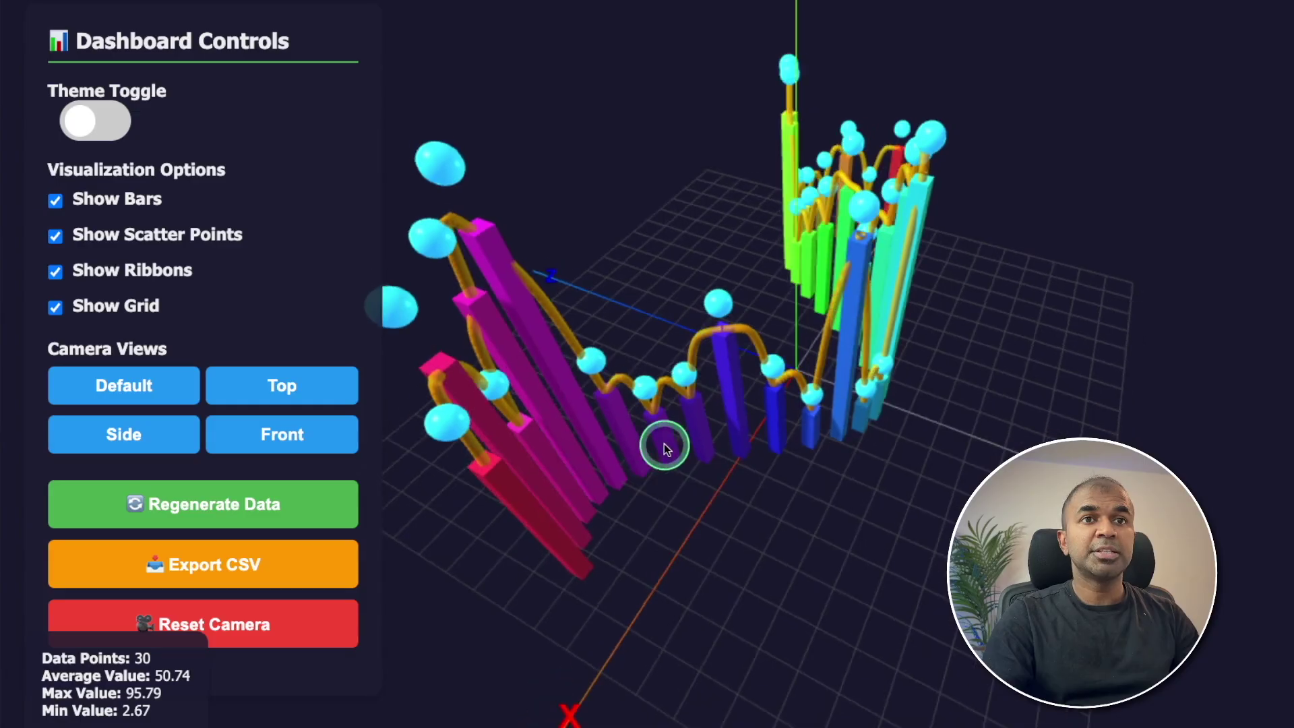
left_click_drag(664, 442, 880, 397)
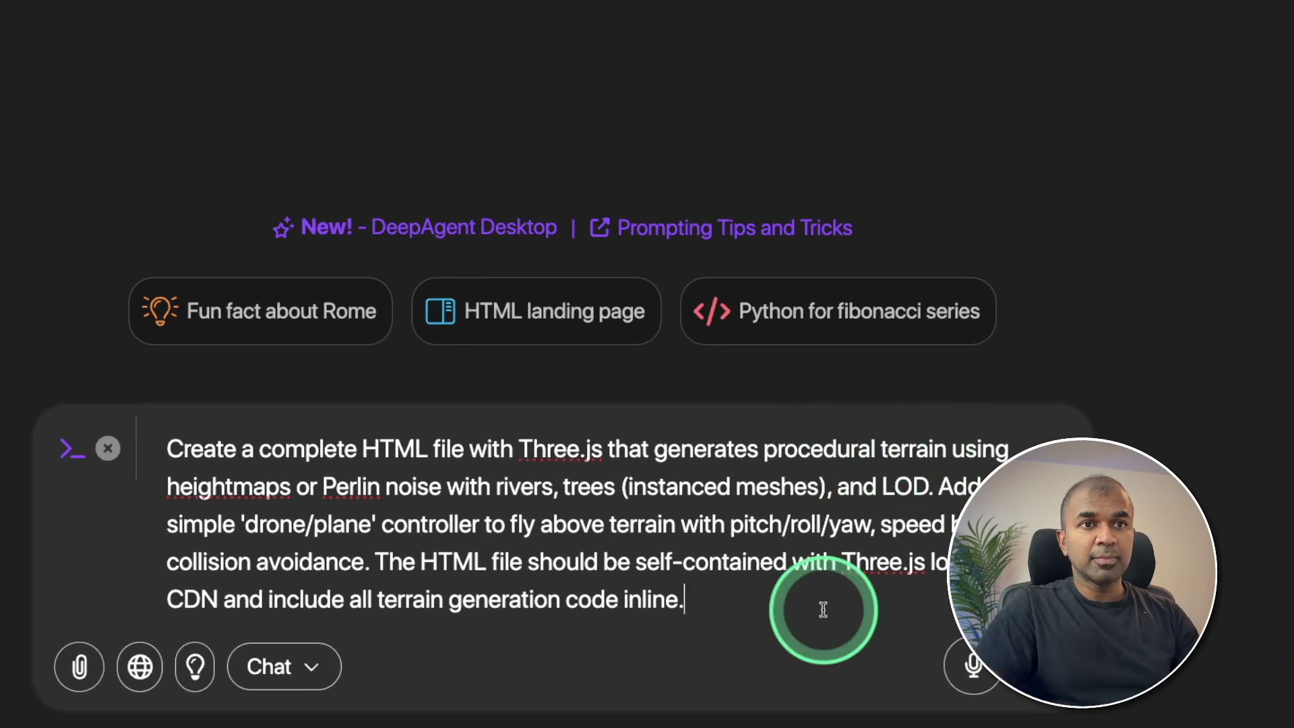
Send the Three.js terrain simulator prompt and focus the 3-D terrain preview
key("Return")
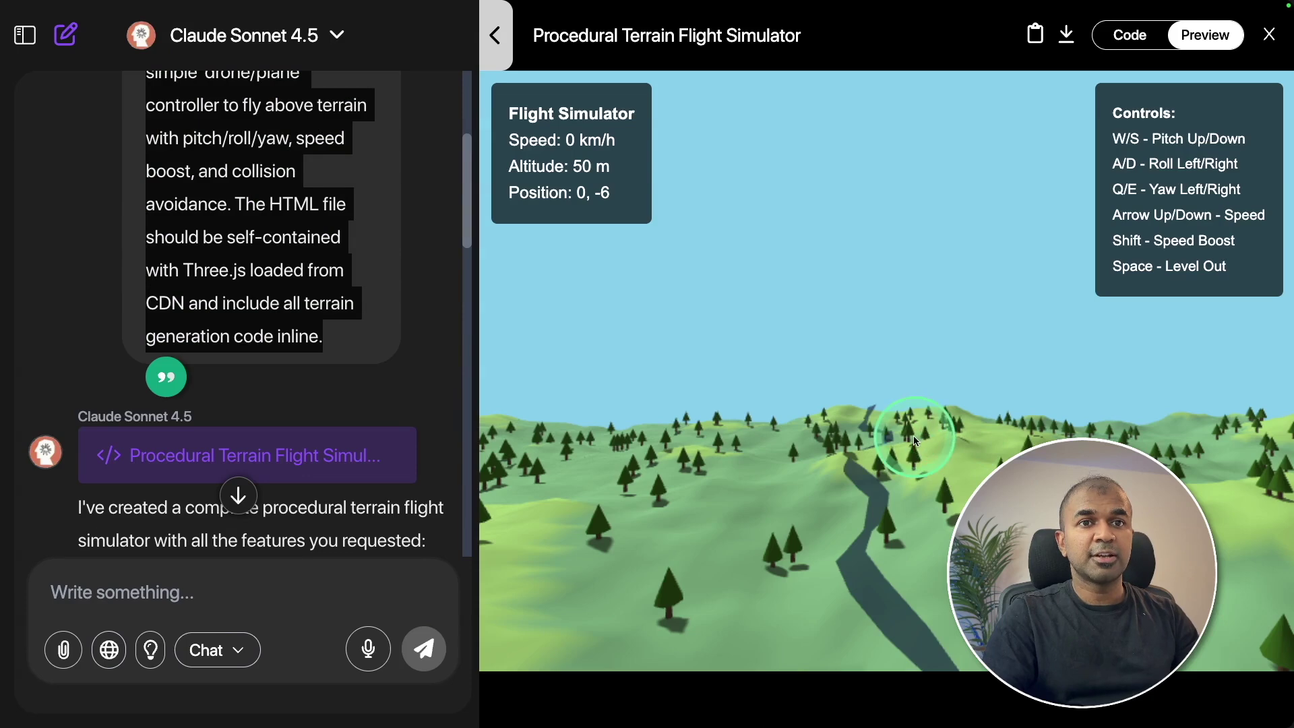
left_click(916, 442)
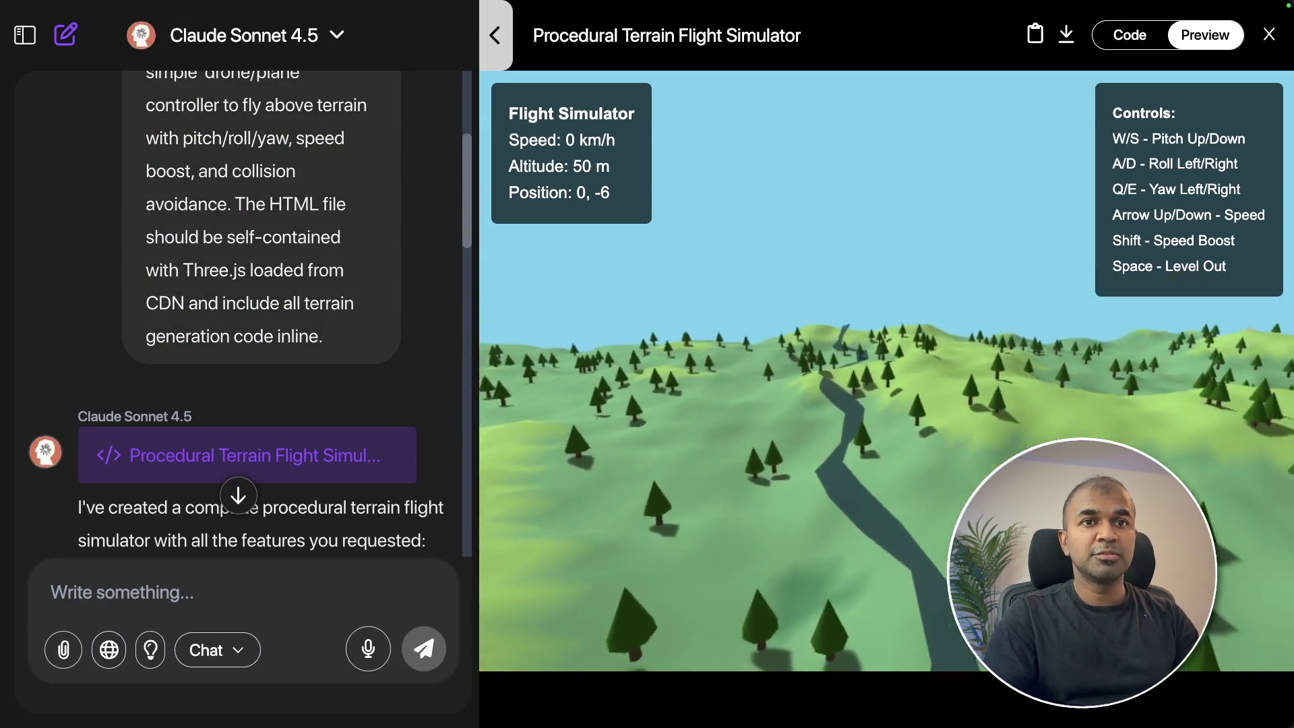
left_click(203, 168)
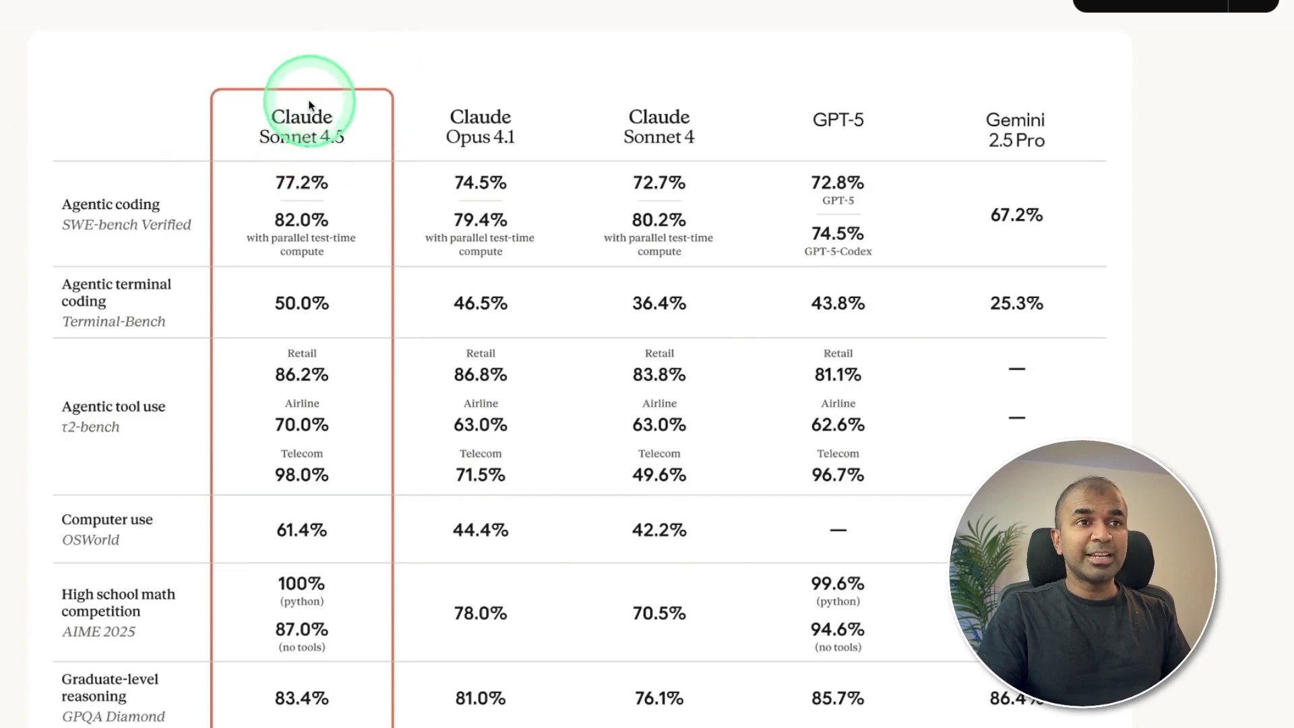
Scroll through and review the Claude Sonnet 4.5 benchmark table on Anthropic's page
left_click(333, 354)
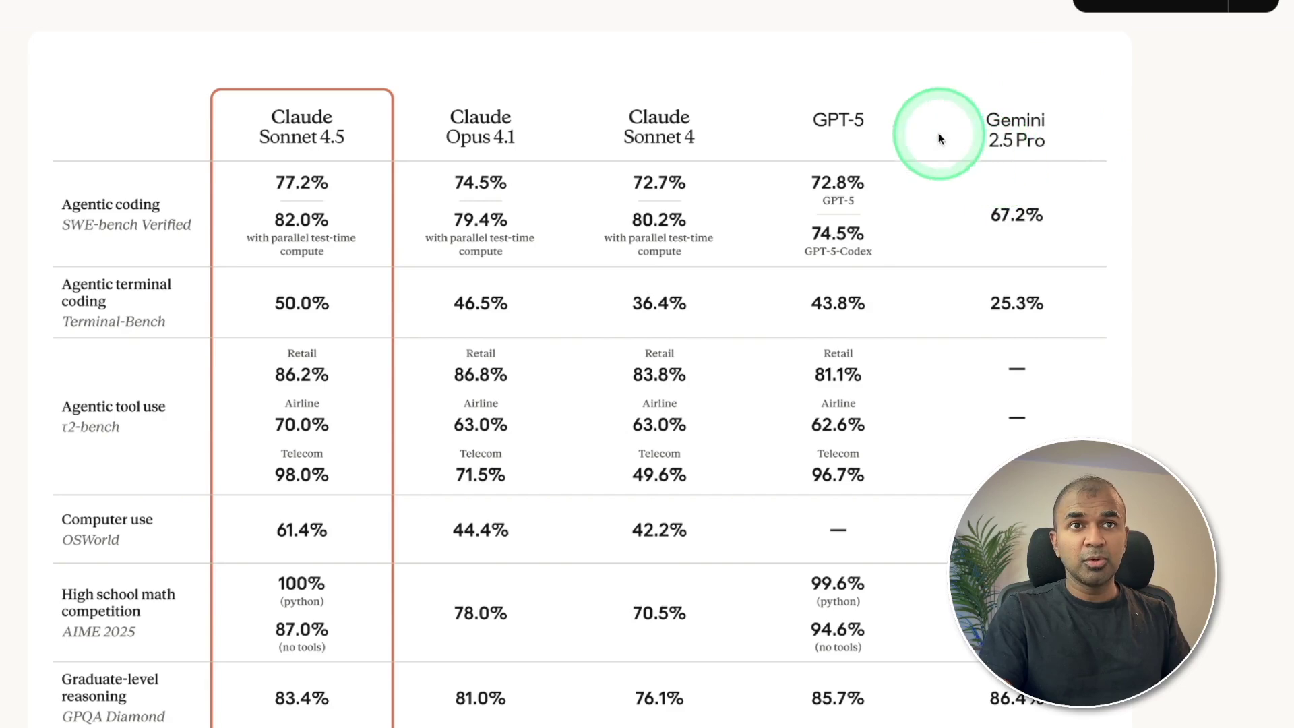
left_click(507, 121)
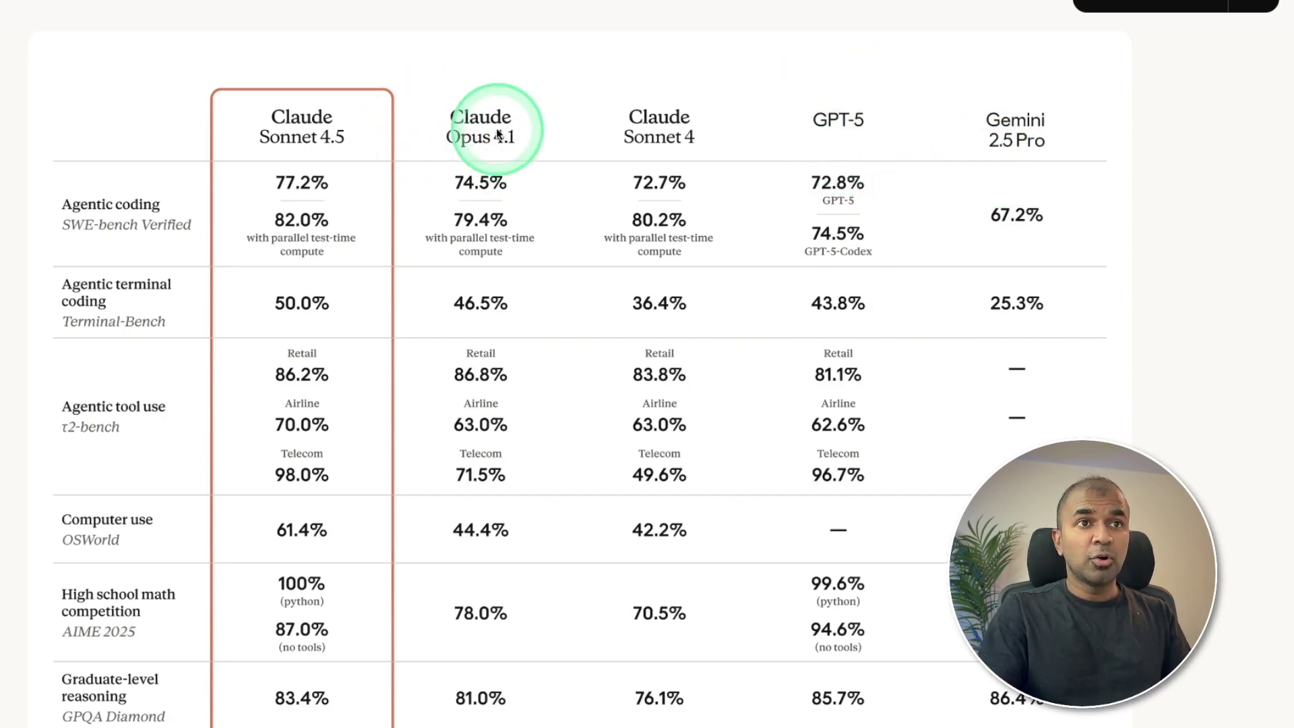
left_click(476, 151)
scroll(94, 292, "down", 1)
left_click(95, 293)
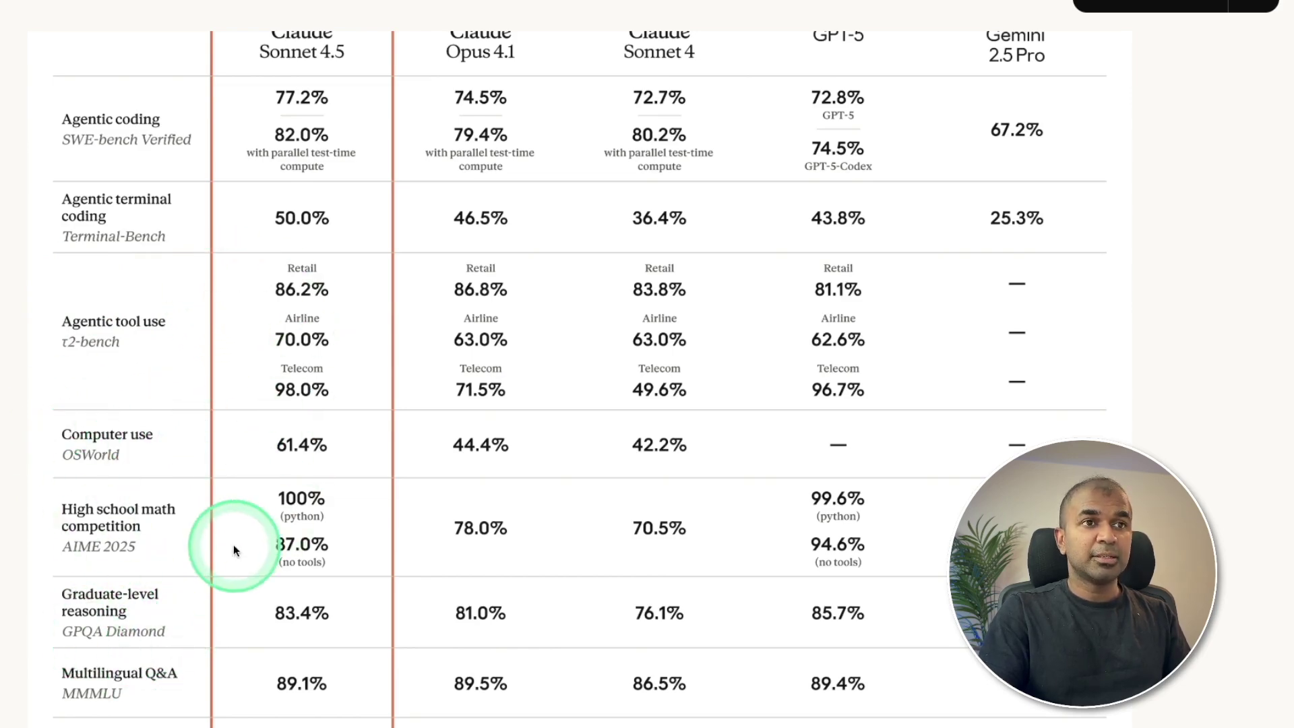
left_click(134, 241)
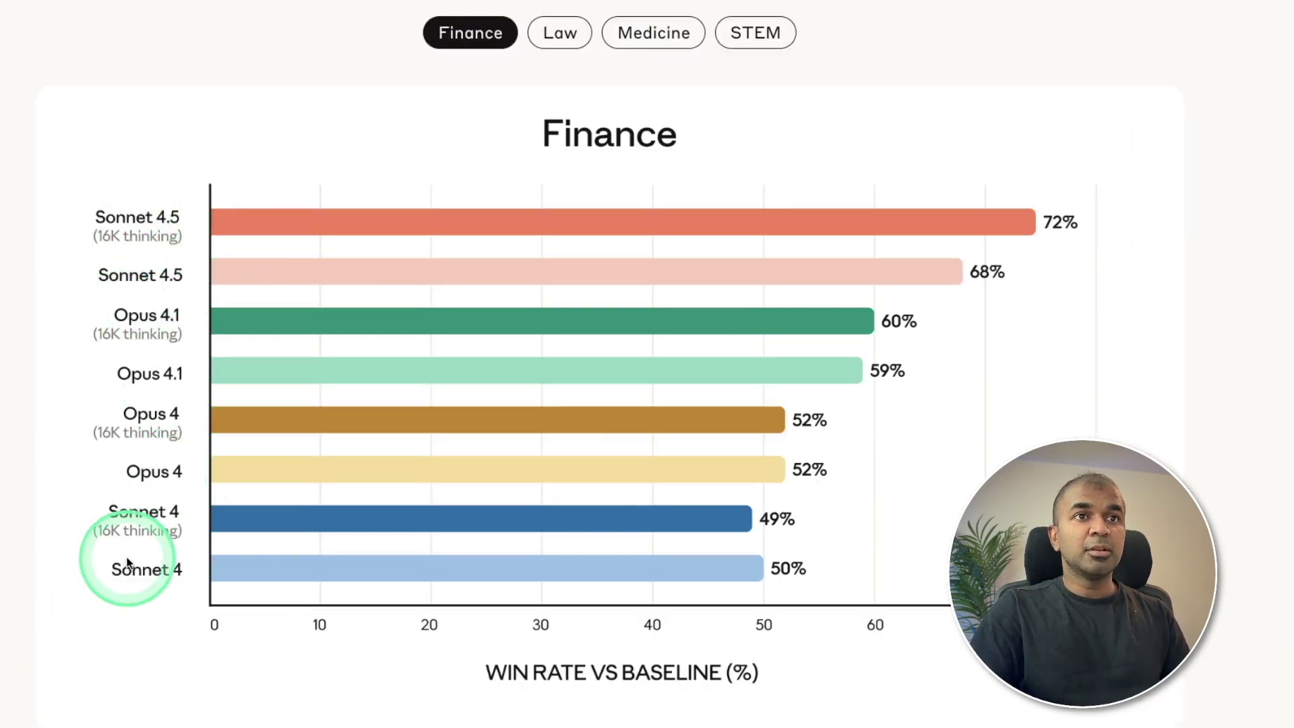
Switch the expert-domain win-rate chart to Law, Medicine, then STEM, and continue to the misalignment chart
left_click(578, 34)
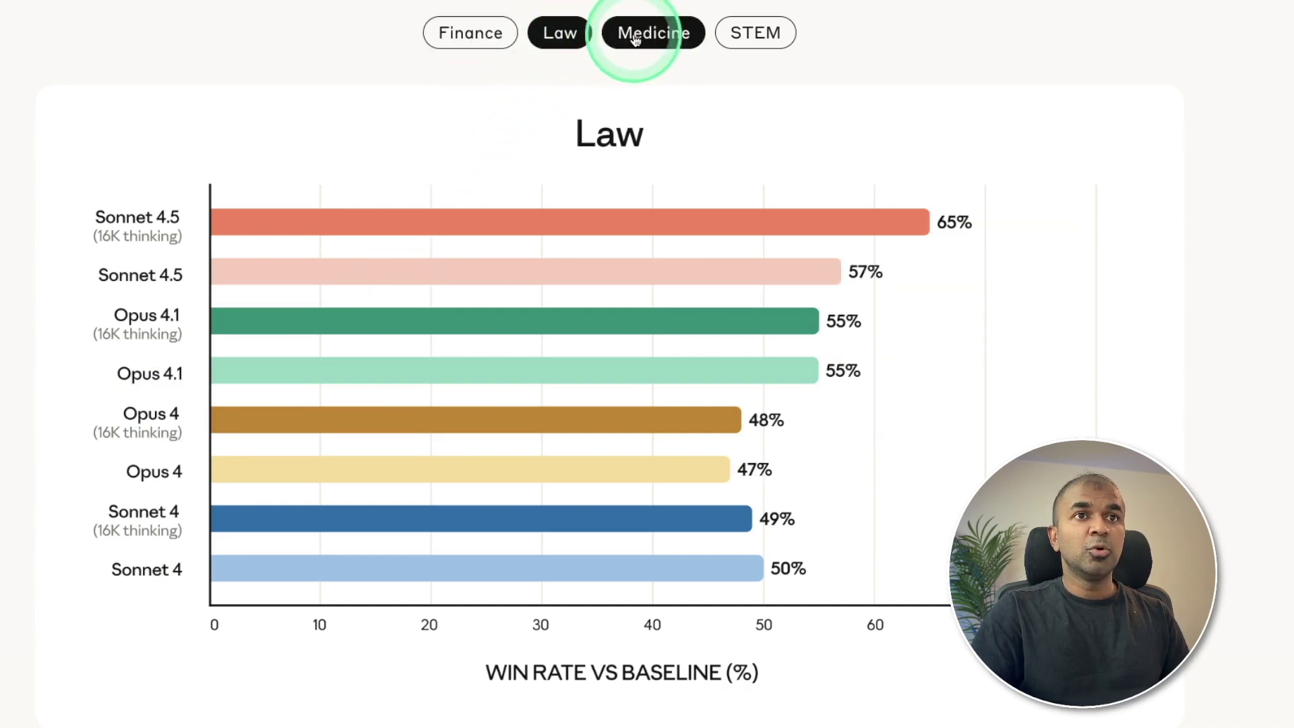
left_click(749, 34)
left_click(880, 351)
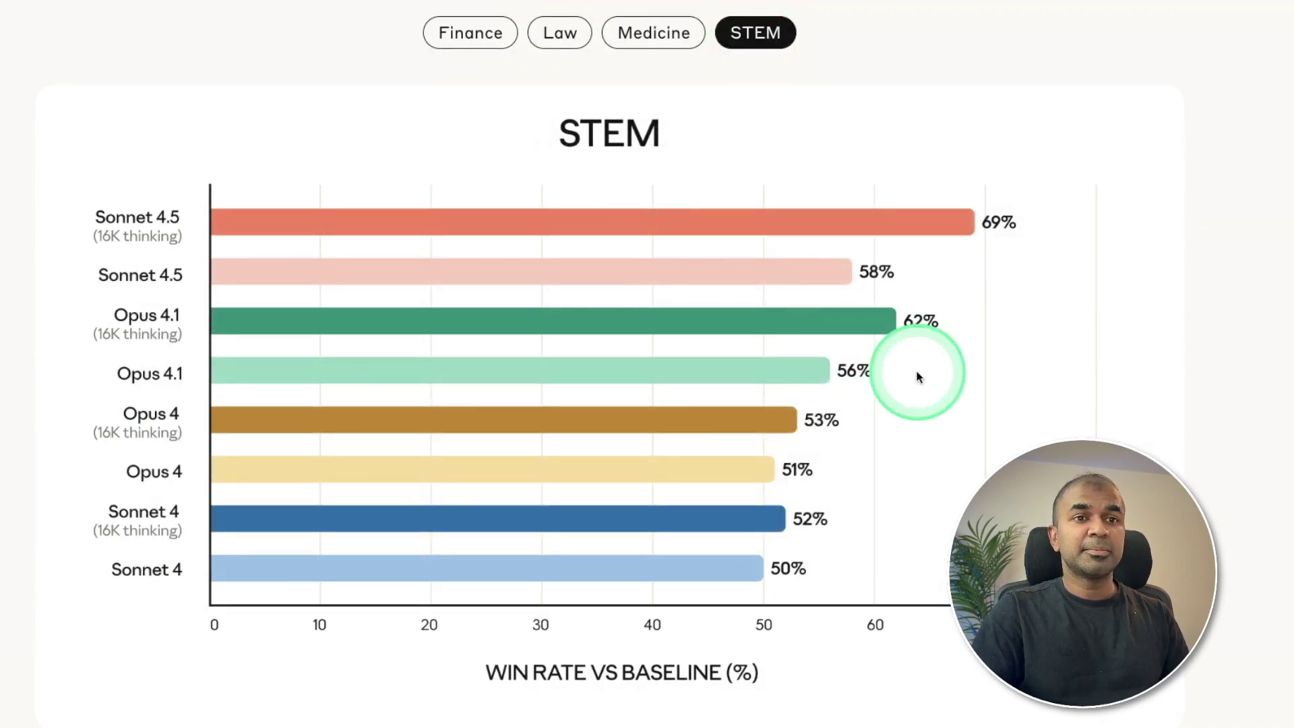
left_click(432, 223)
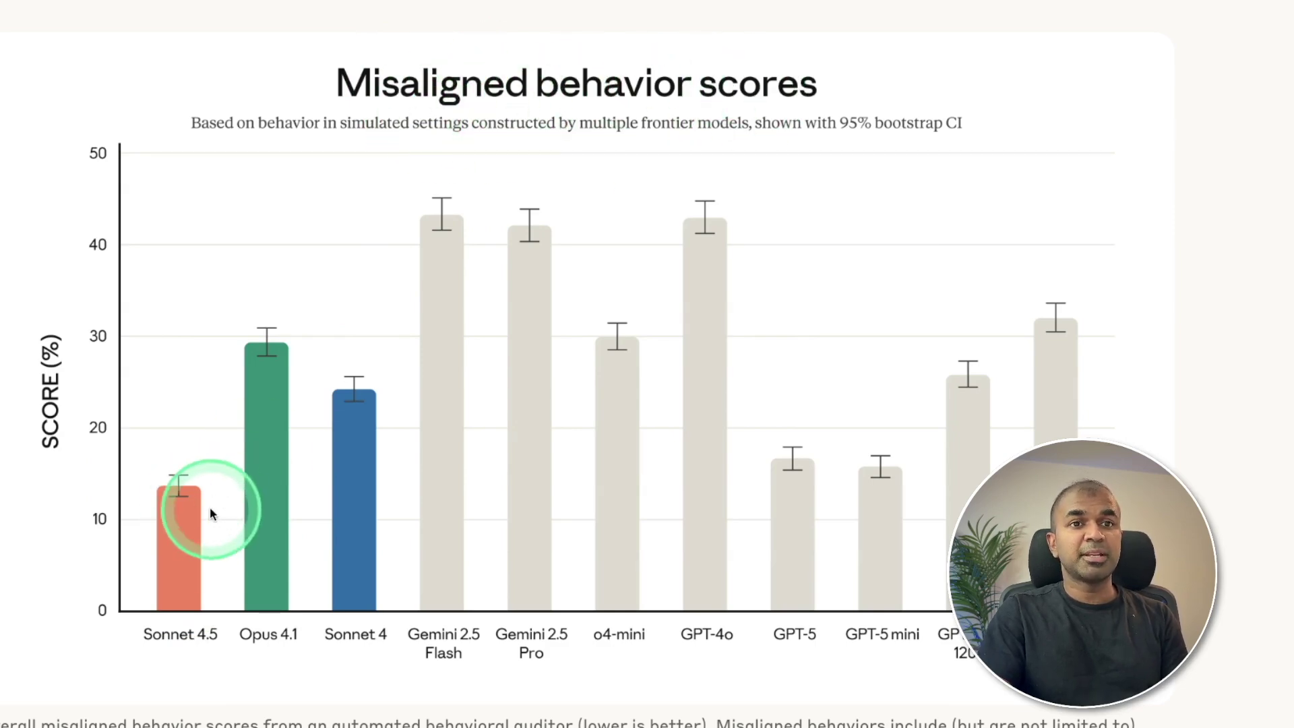
left_click(382, 123)
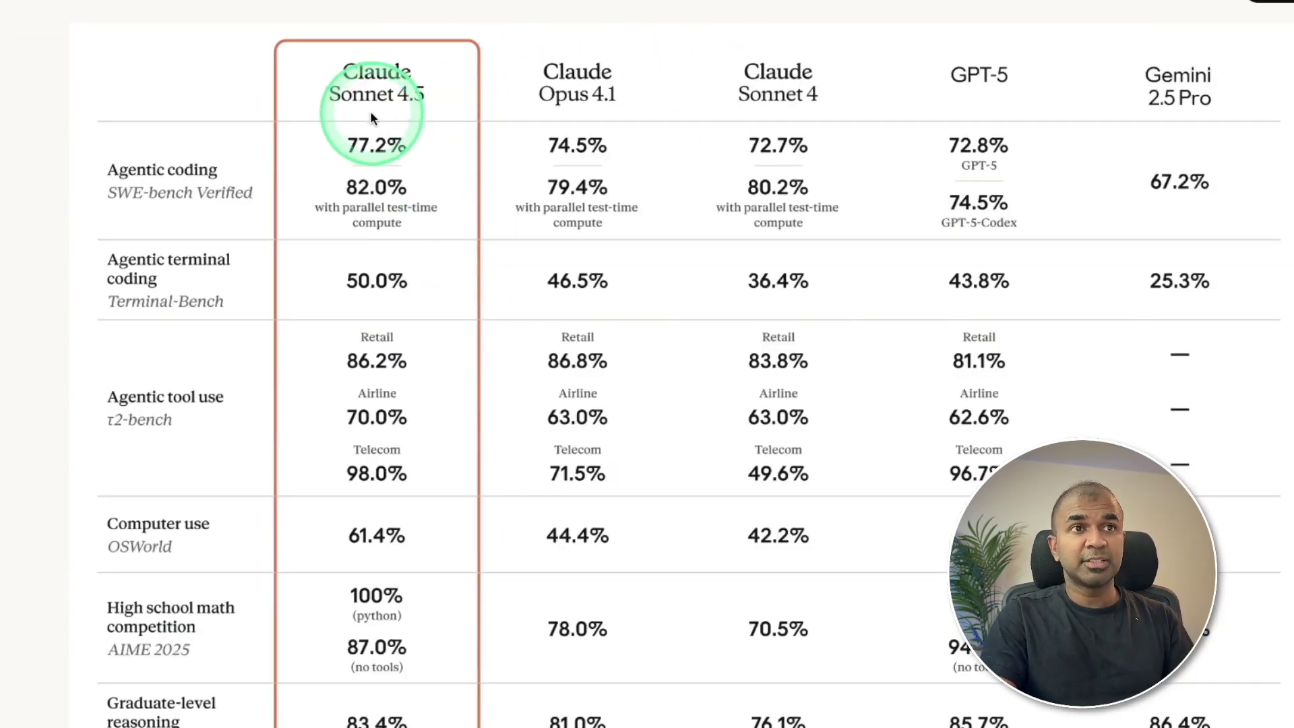
mouse_move(604, 98)
left_mouse_down()
mouse_move(519, 72)
mouse_move(659, 64)
left_mouse_up()
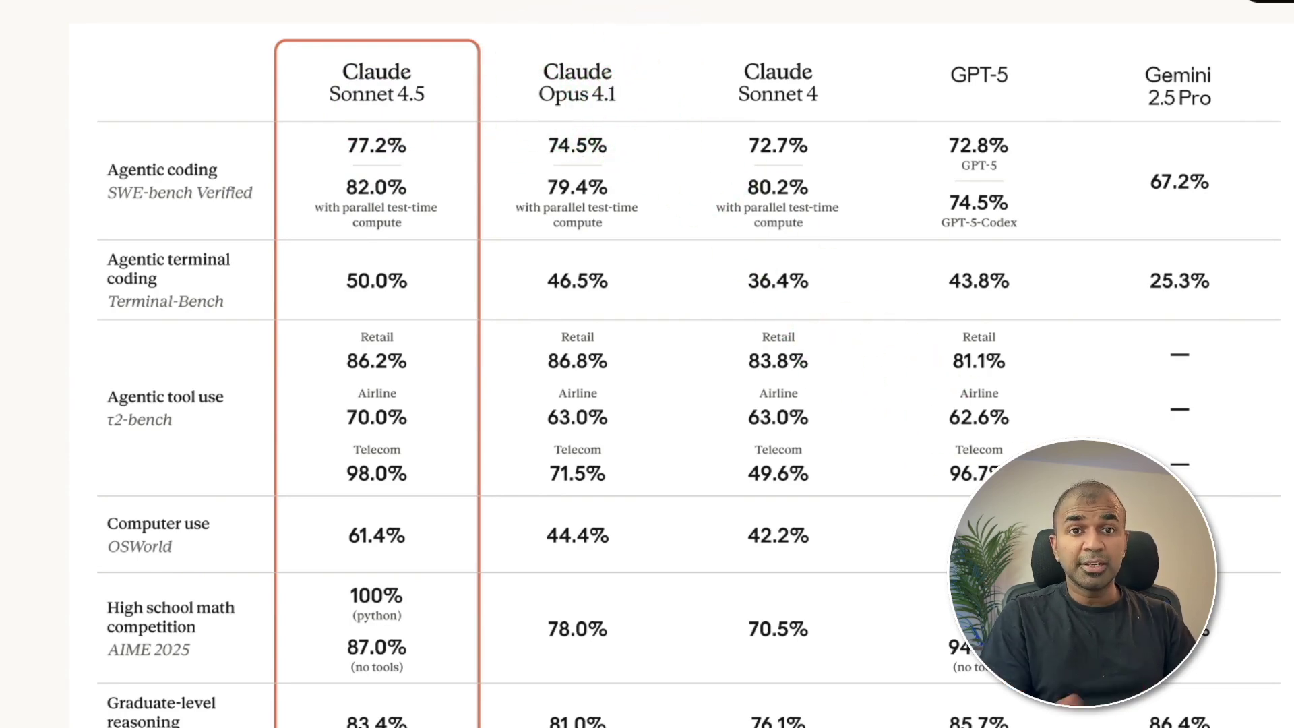
Reopen the terrain simulator chat and tilt its preview down to show more ground
left_click(604, 181)
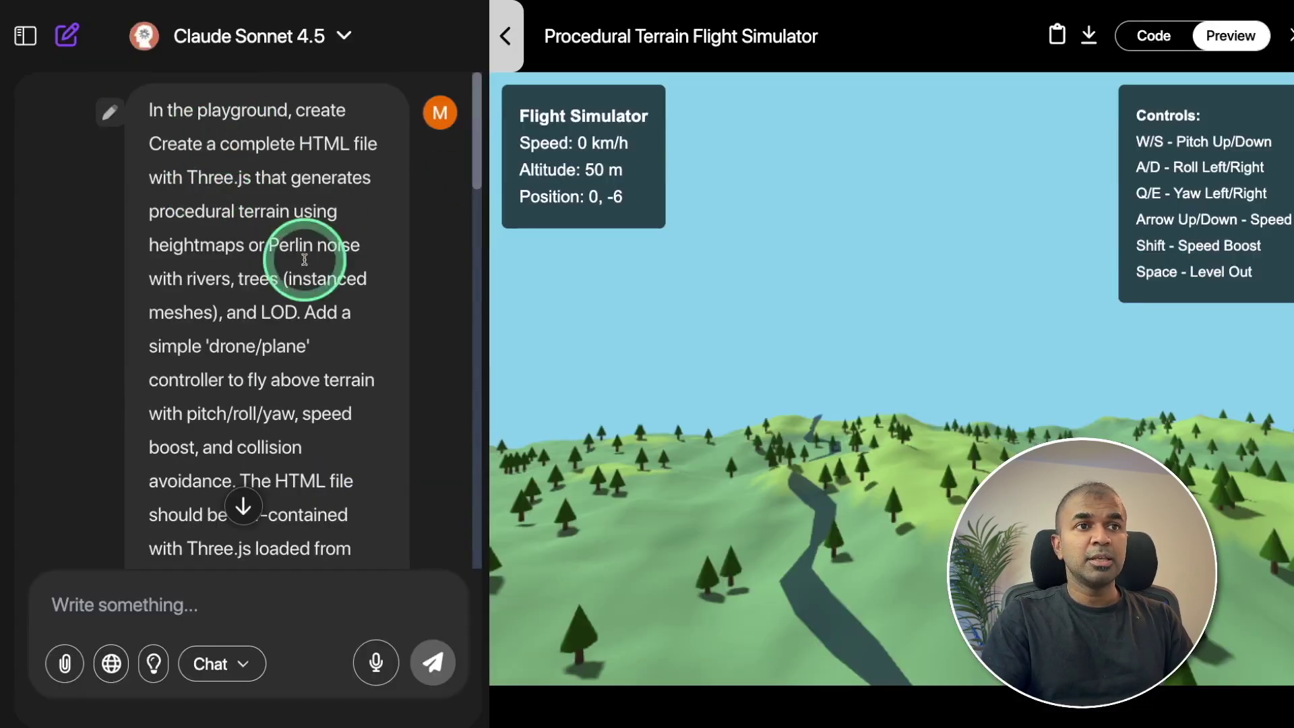
scroll(229, 311, "down", 10)
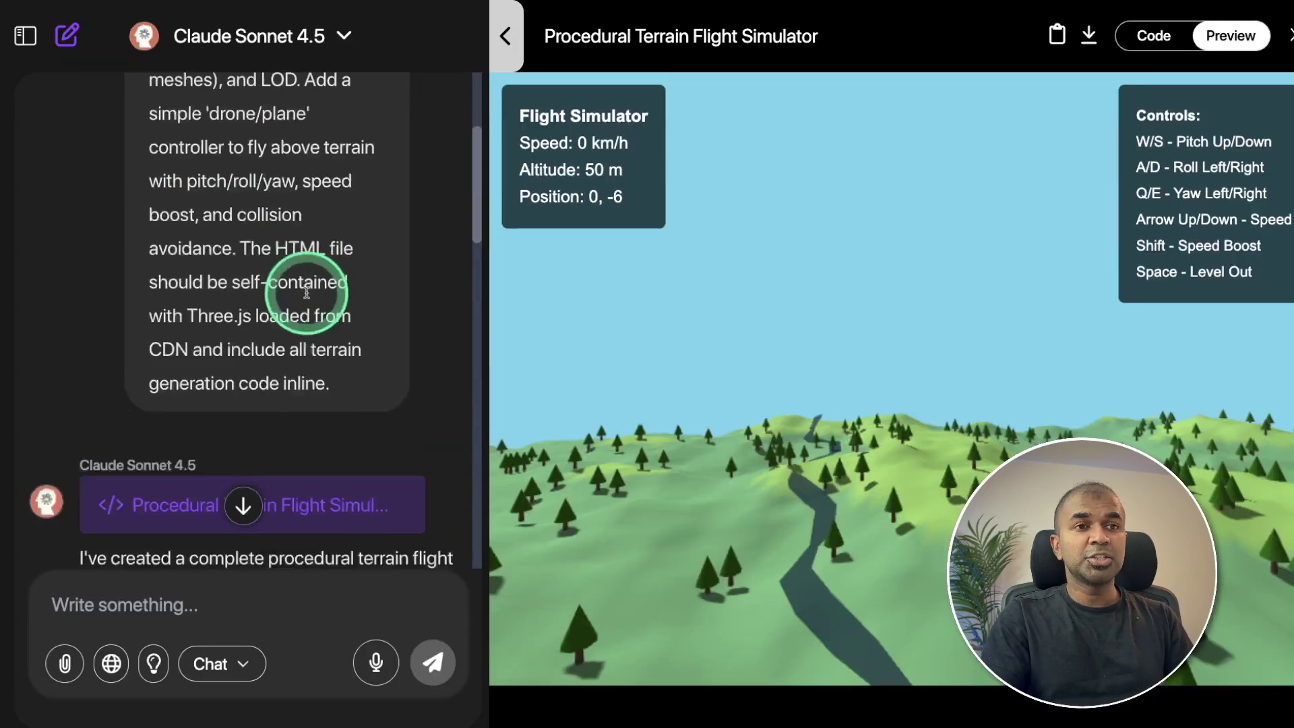
scroll(304, 303, "up", 10)
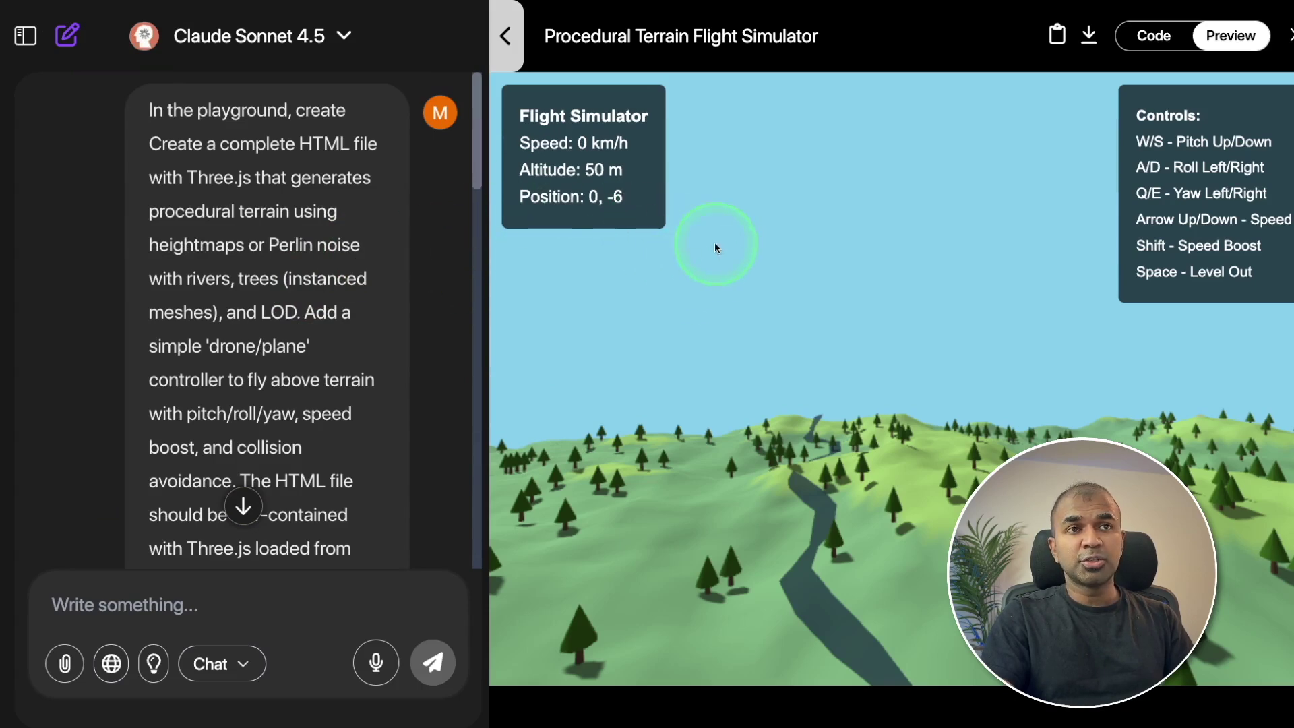
left_click_drag(921, 365, 904, 505)
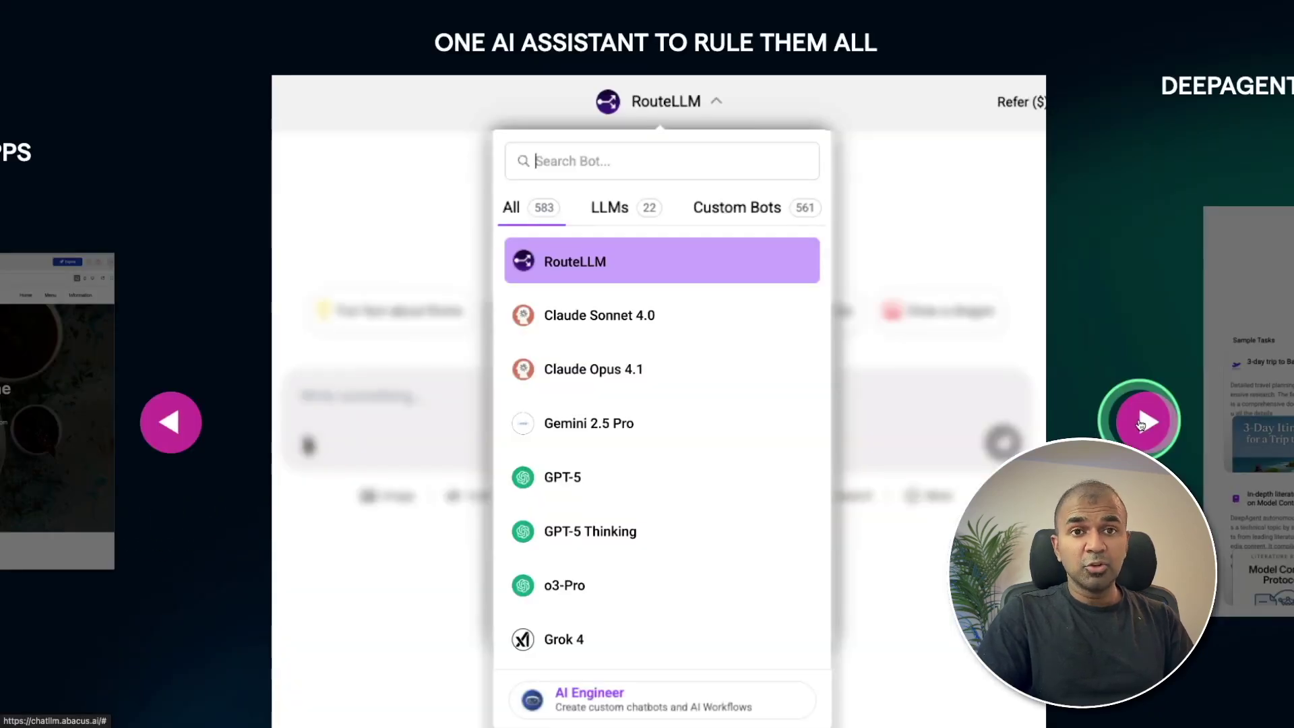
Advance the feature carousel through its slides, then enter ChatLLM and show its model list
left_click(1143, 421)
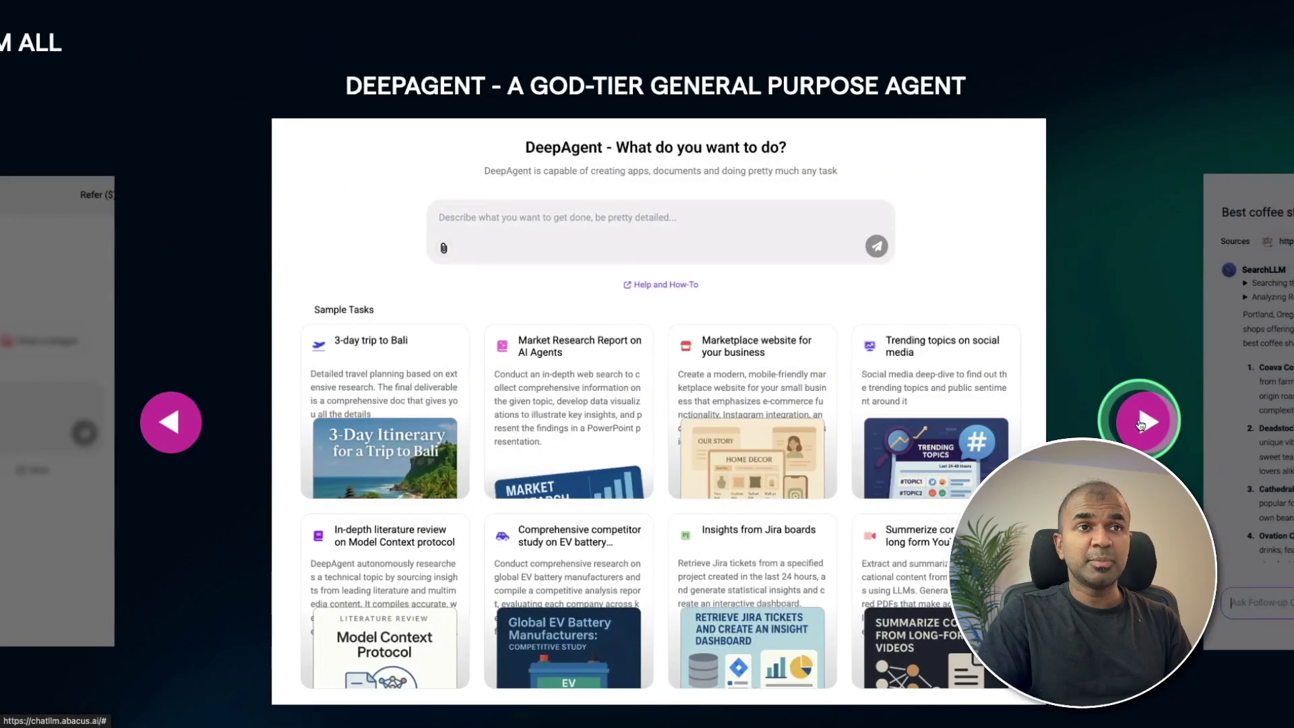
left_click(1143, 421)
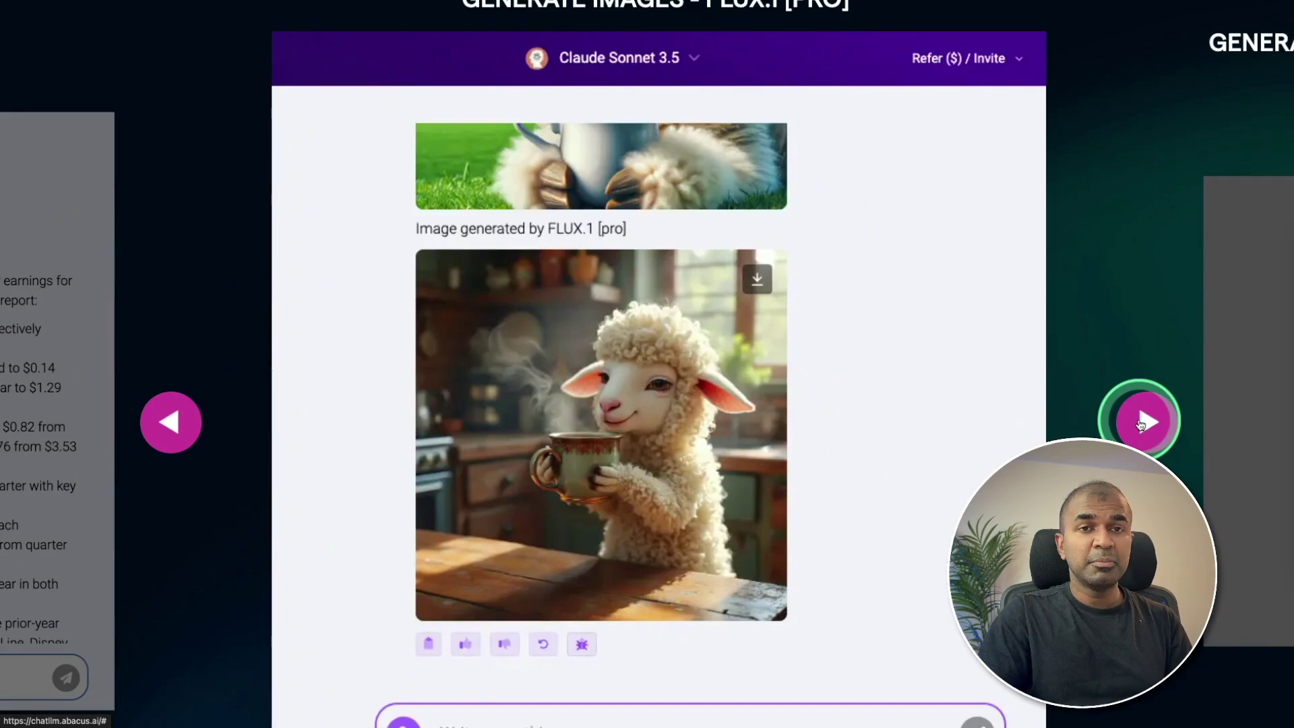
left_click(1143, 421)
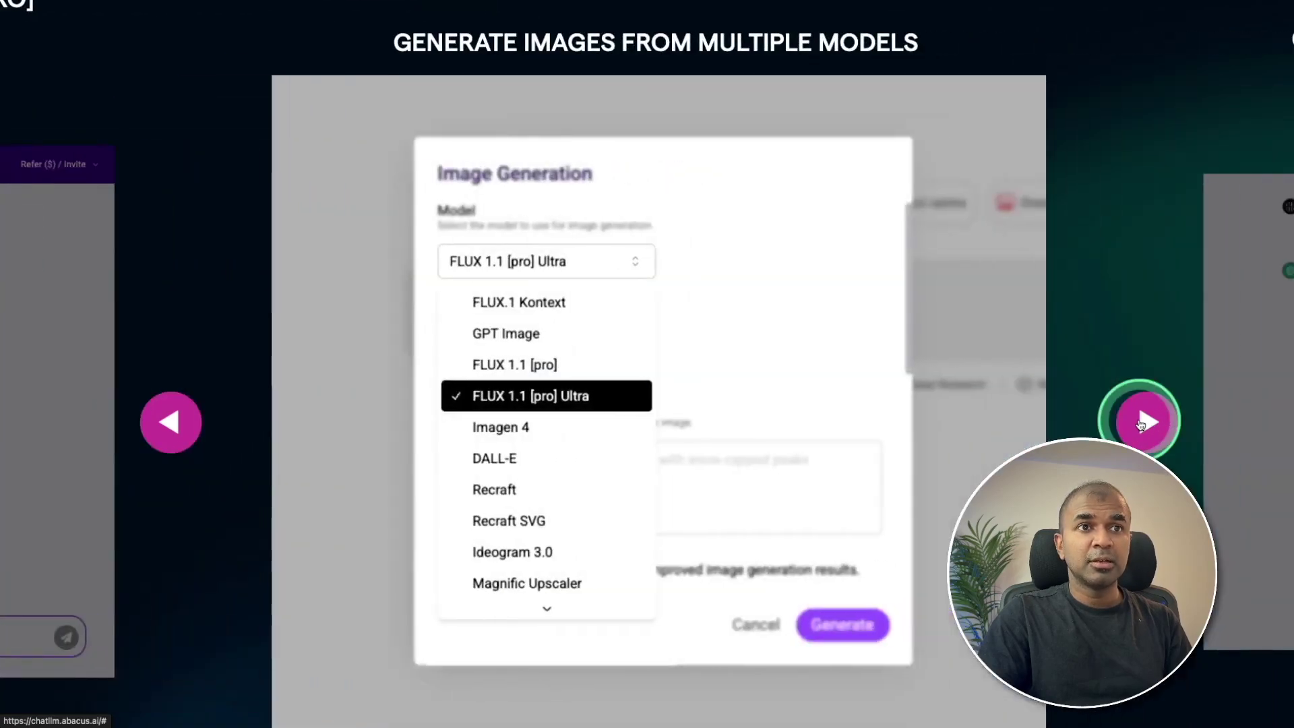
left_click(1142, 423)
left_click(1146, 424)
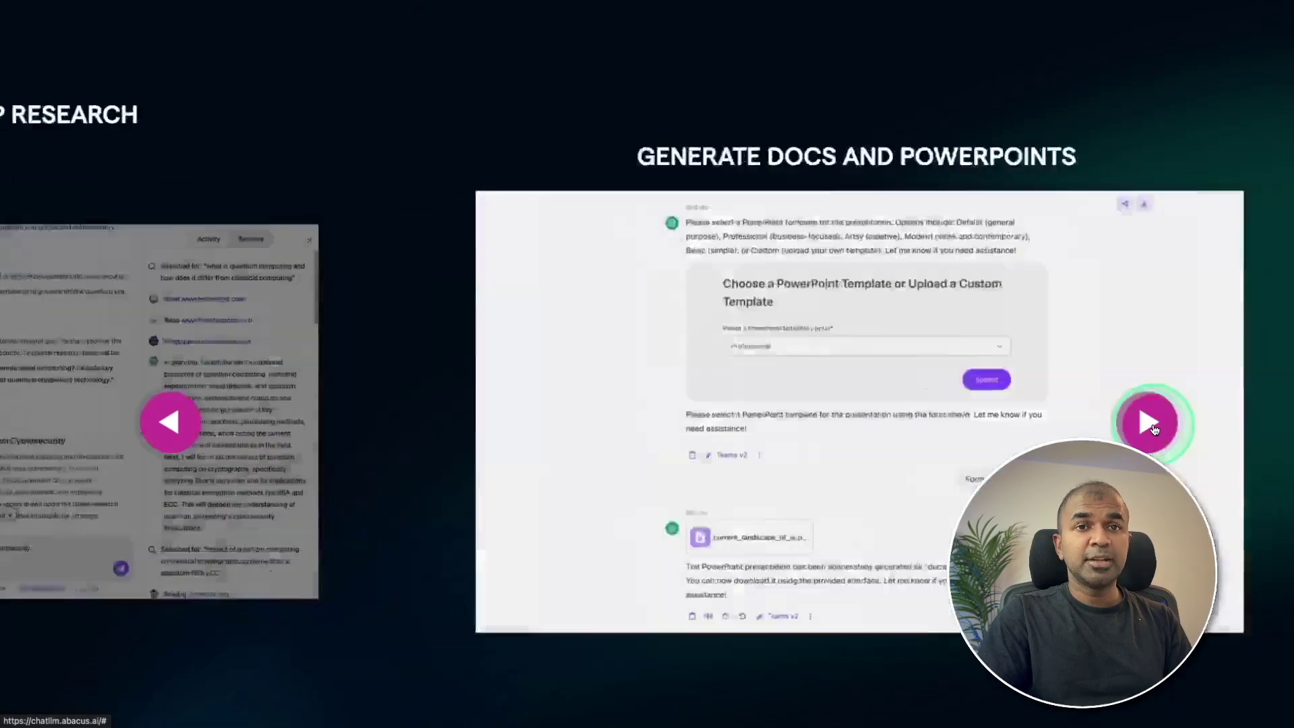
left_click(1150, 425)
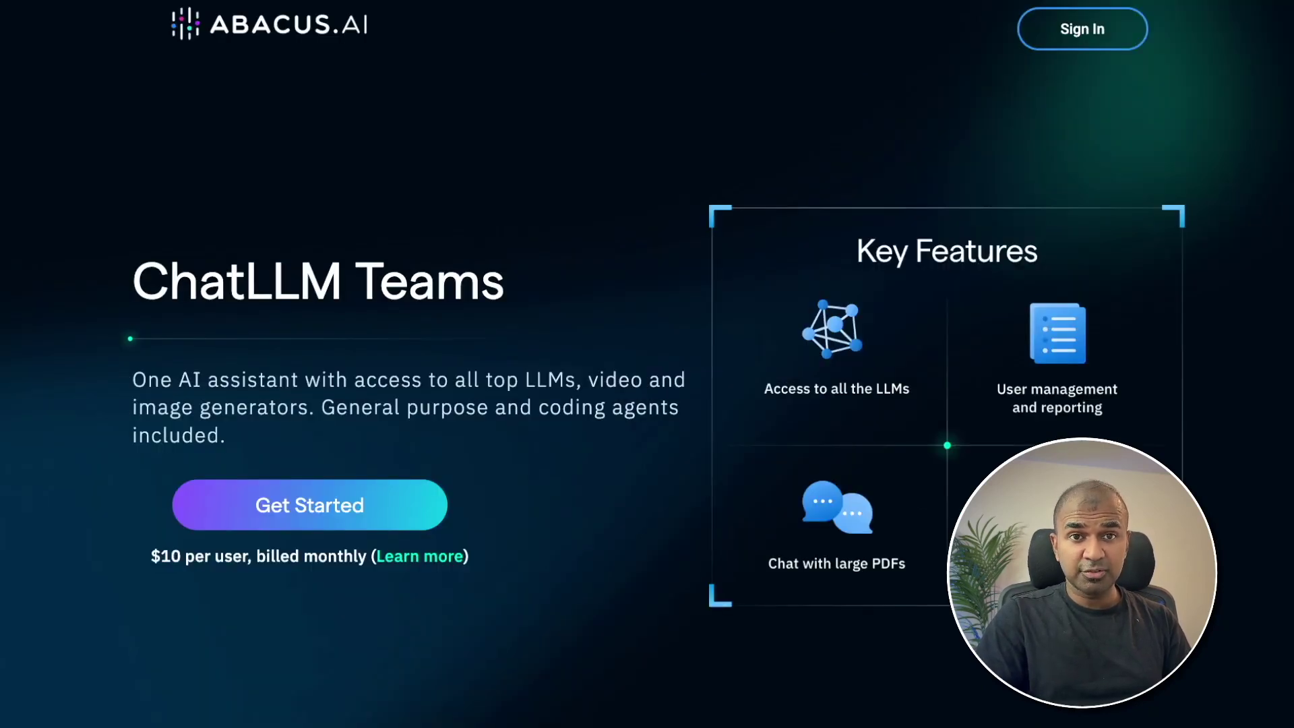
left_click(921, 83)
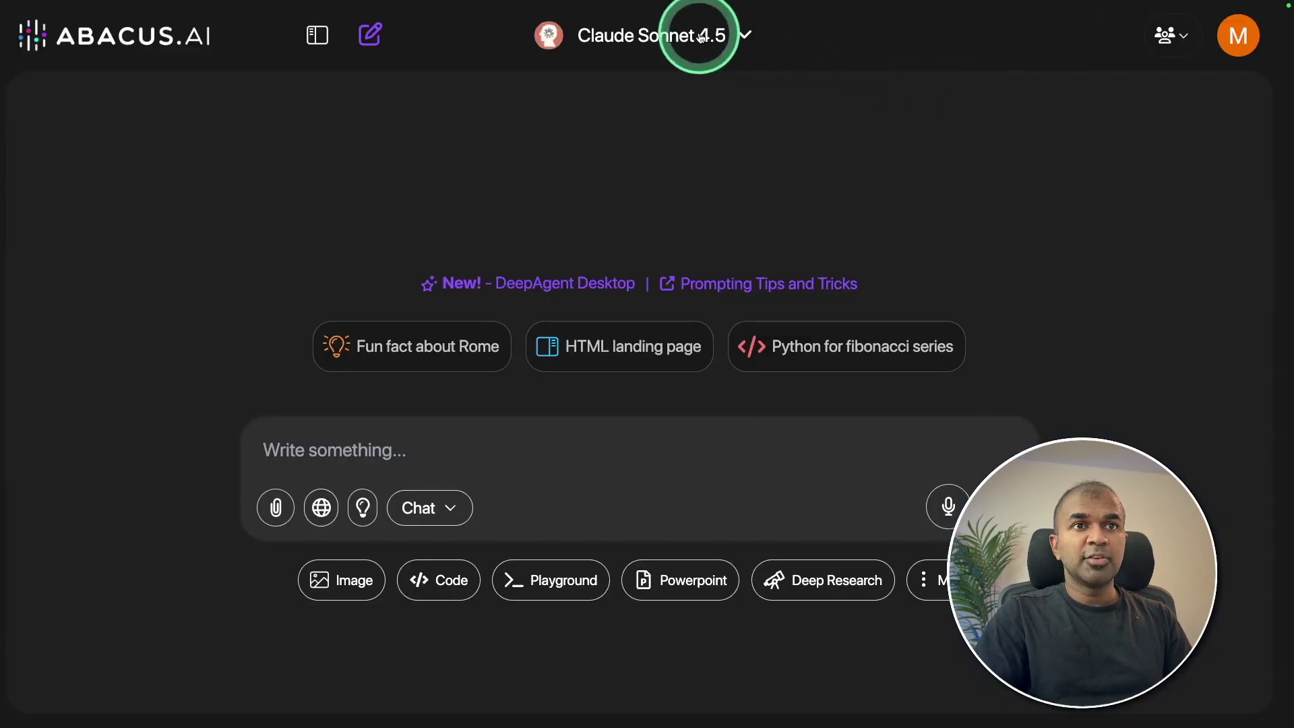
left_click(700, 37)
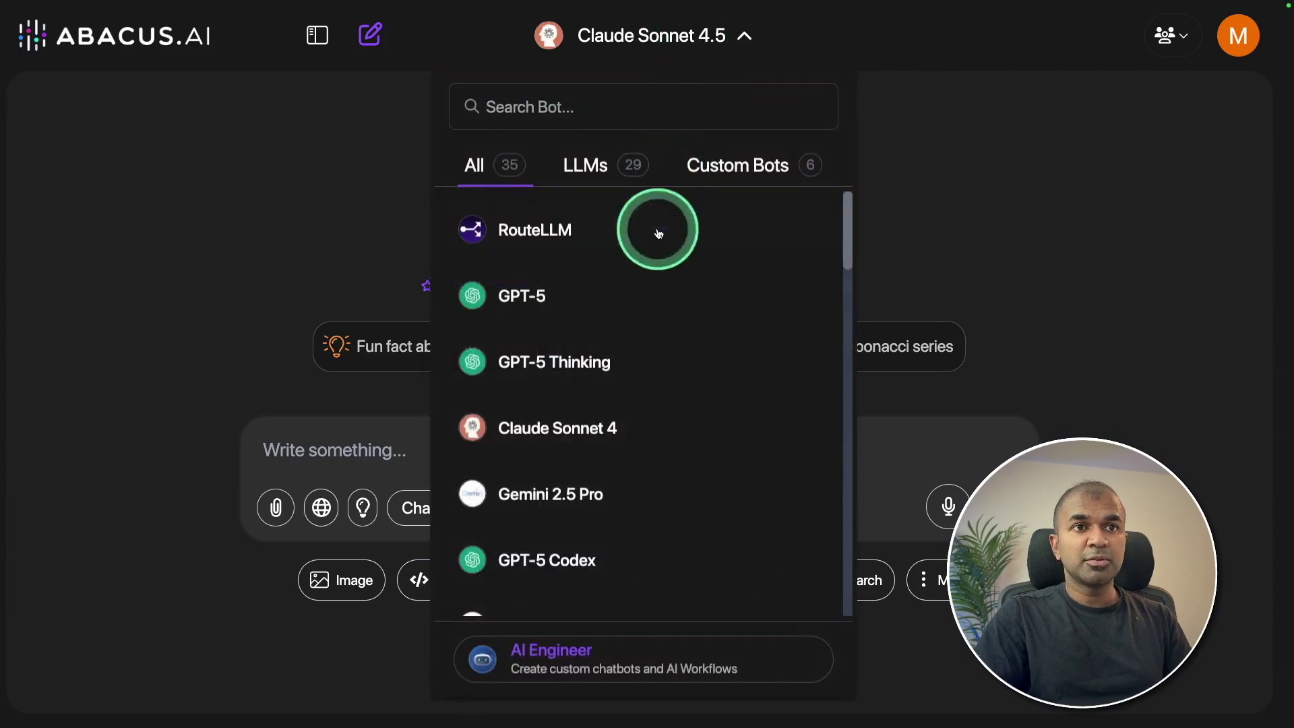
With Claude Sonnet 4.5 in Playground mode, send the rotating-cube prompt and orbit the preview
scroll(659, 234, "down", 7)
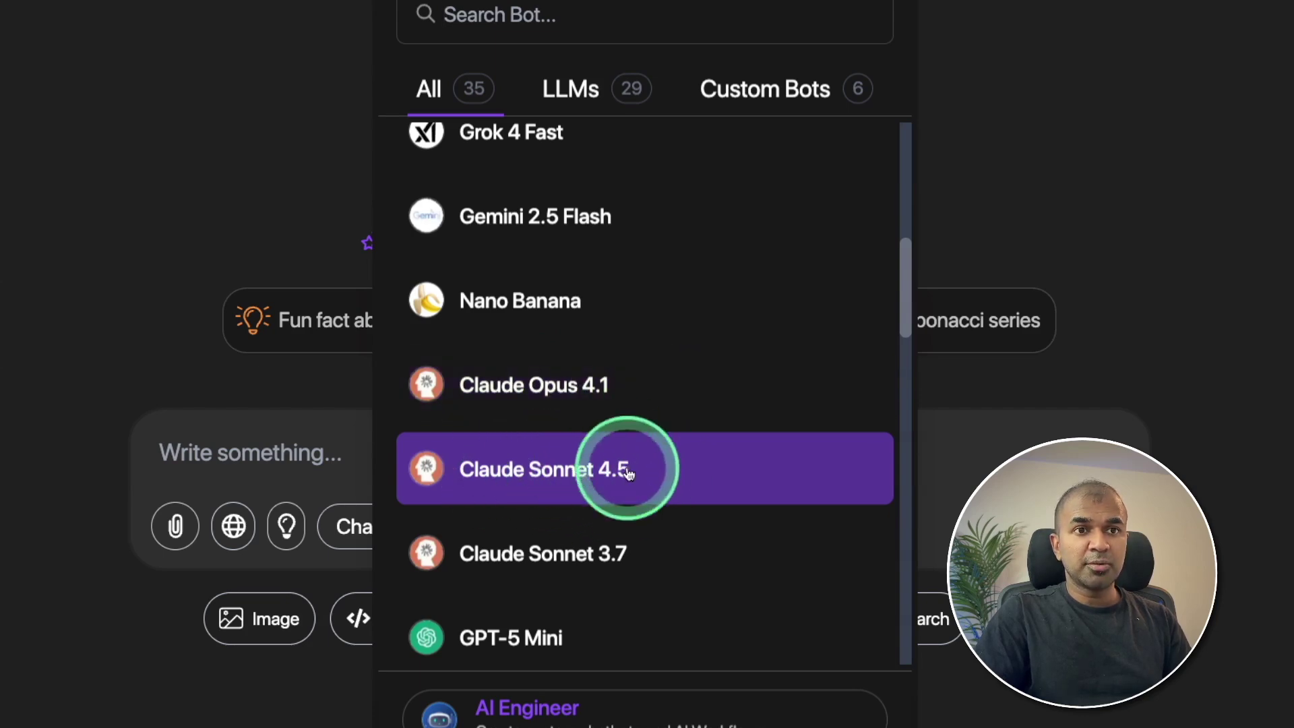
left_click(605, 468)
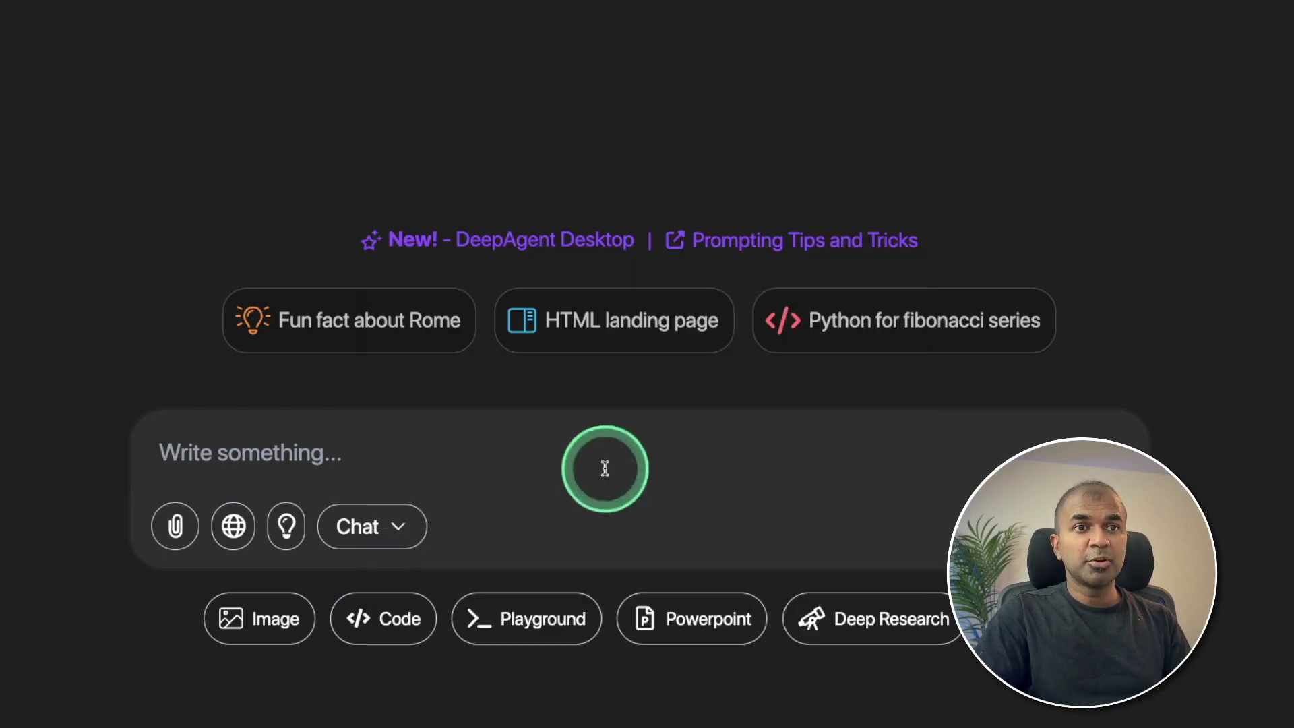
left_click(527, 618)
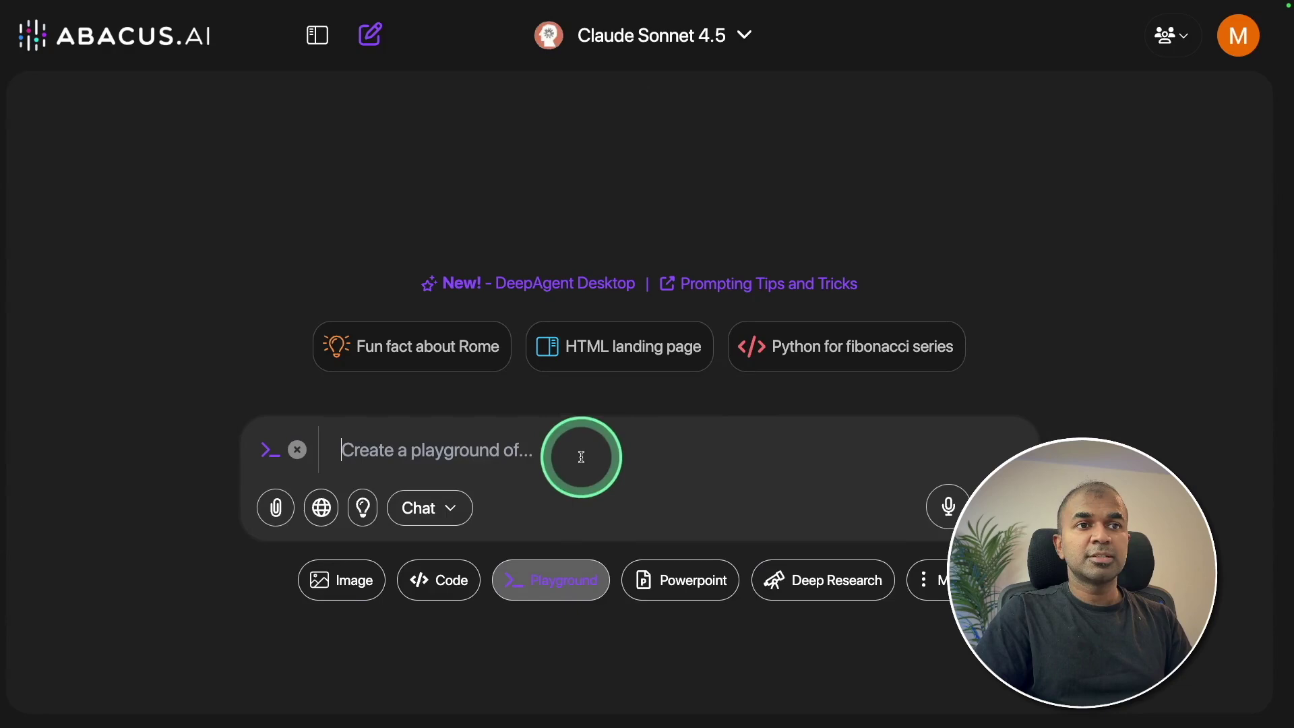
type("Create a complete HTML file with Three.js that displays a rotating 3D cube. The cube should have different colored faces, rotate continuously, and include proper lighting. The HTML file should be self-contained with Three.js loaded from CDN. Include camera controls for user interaction.")
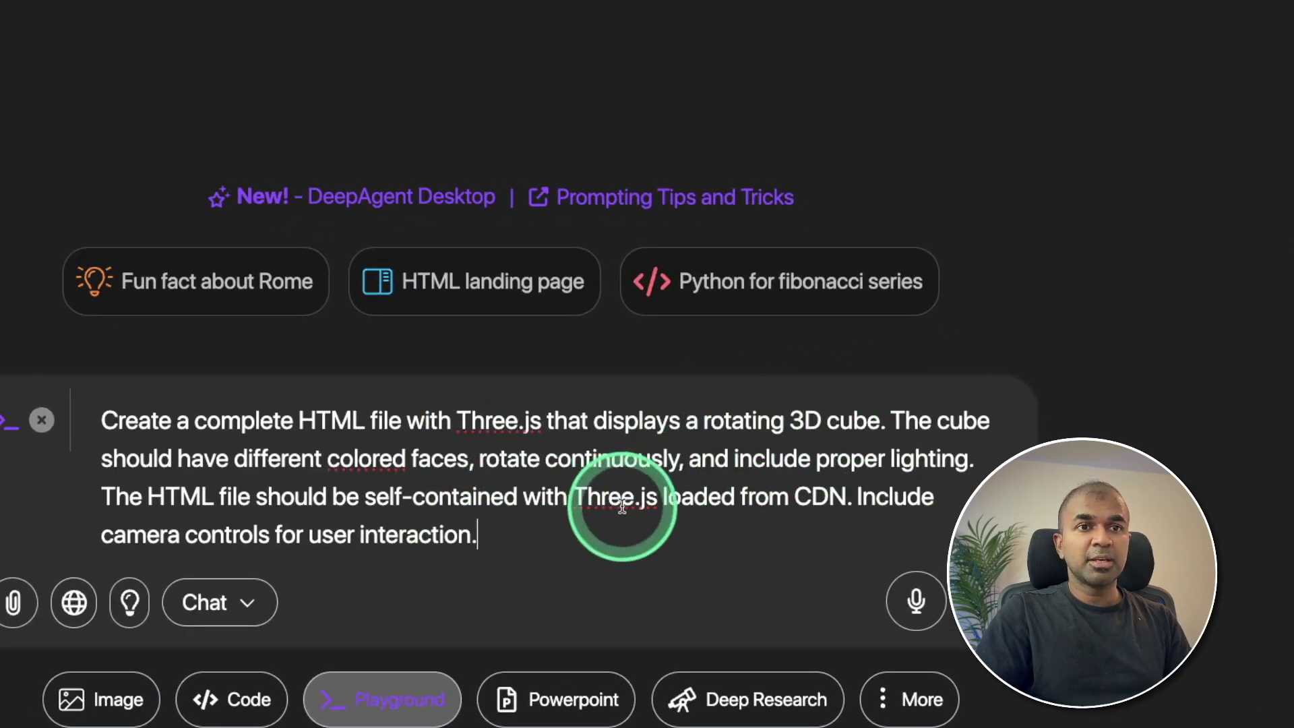
key("Return")
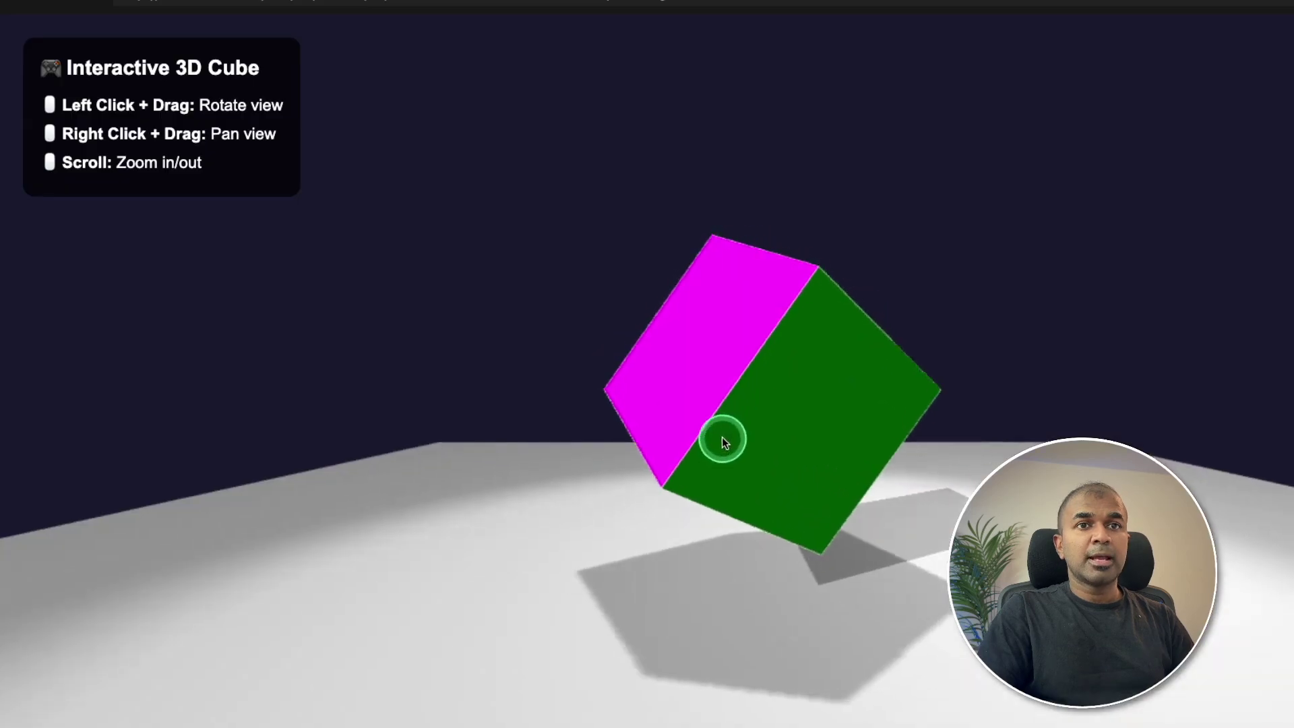
left_click_drag(722, 439, 964, 532)
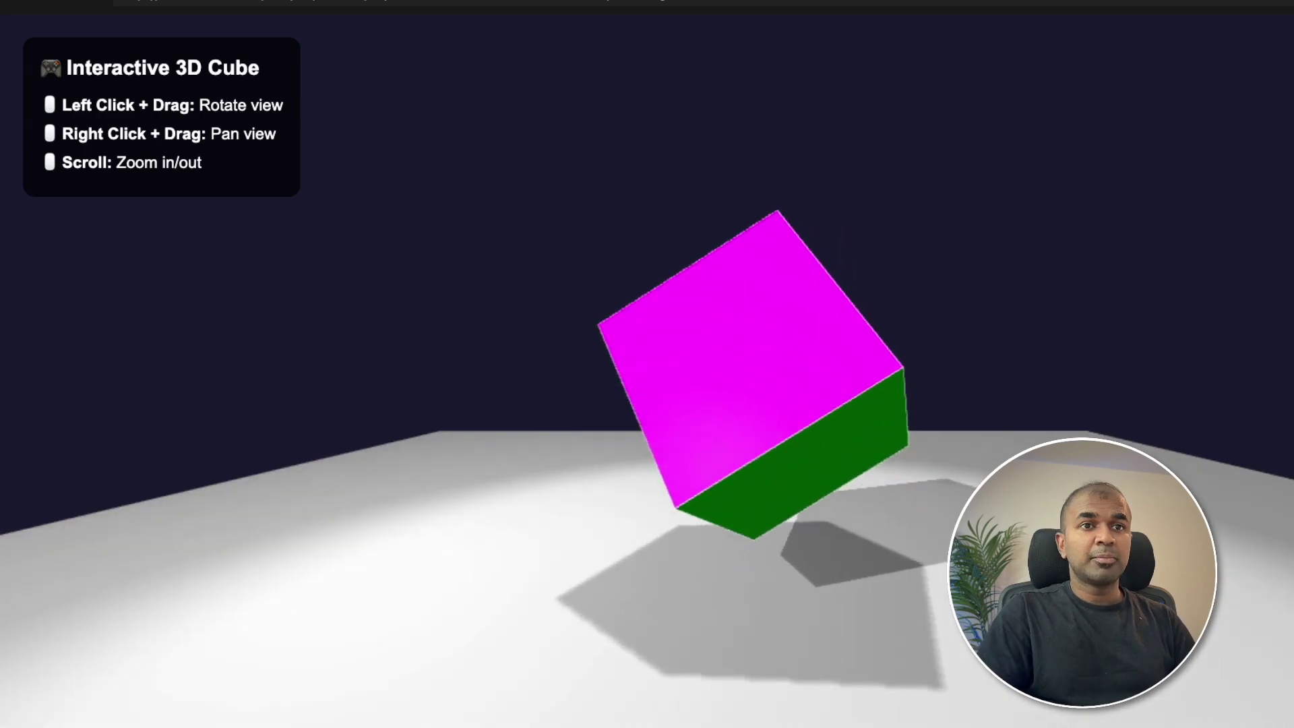
Orbit the spinning and starfield cube previews, then give the starfield cube random colours
left_click_drag(681, 640, 390, 530)
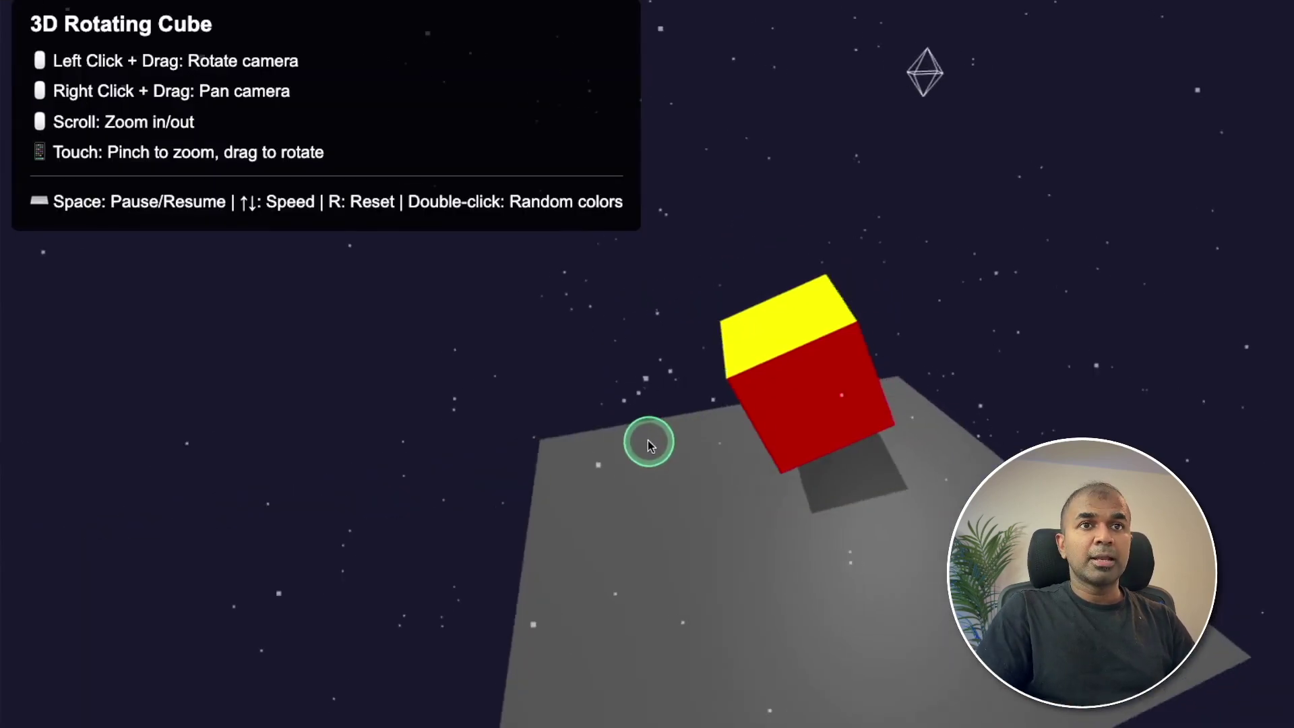
left_click_drag(647, 439, 887, 306)
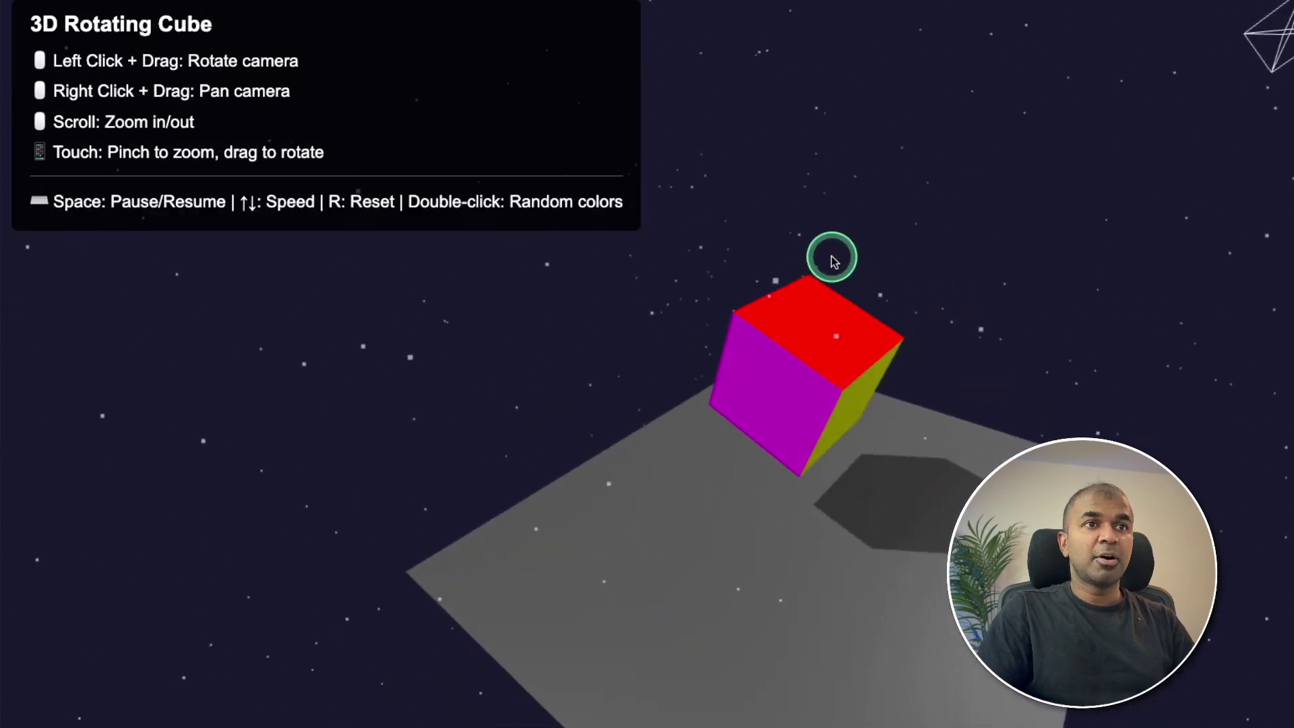
left_click_drag(809, 253, 656, 457)
double_click(656, 456)
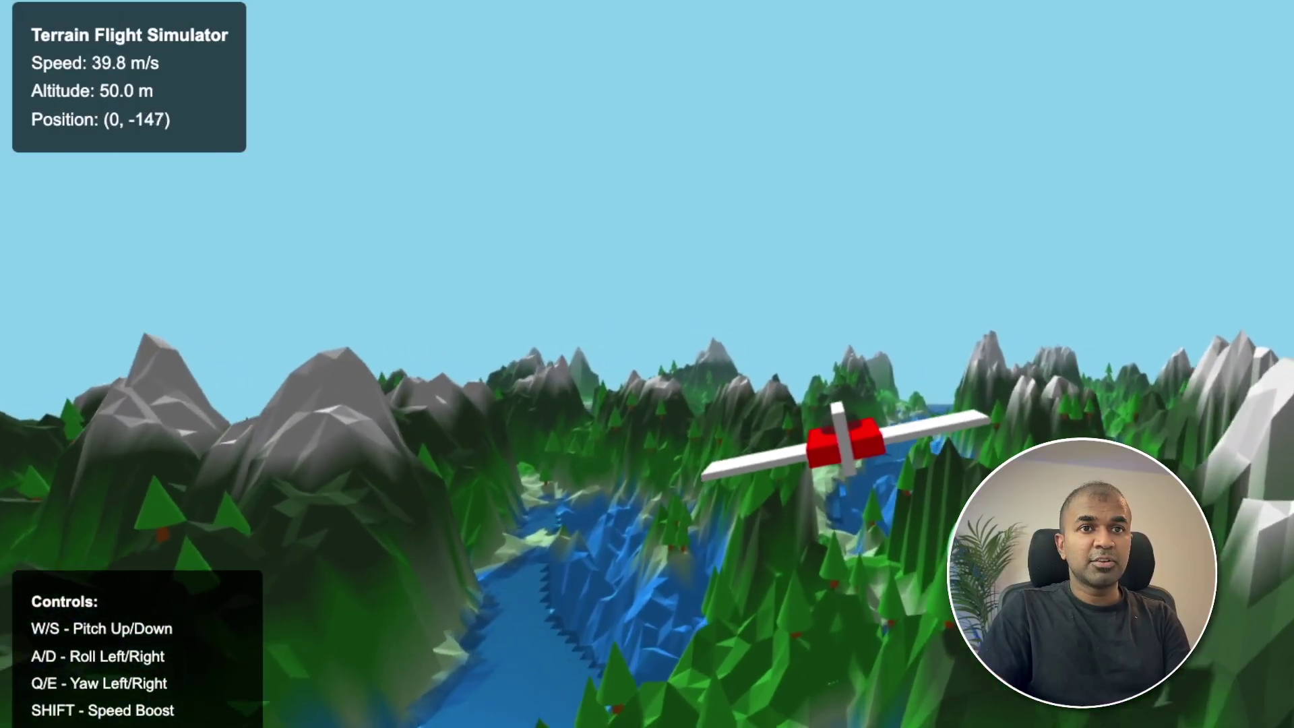
Roll the plane with A/D and pitch with W to fly low through the valley
key("a")
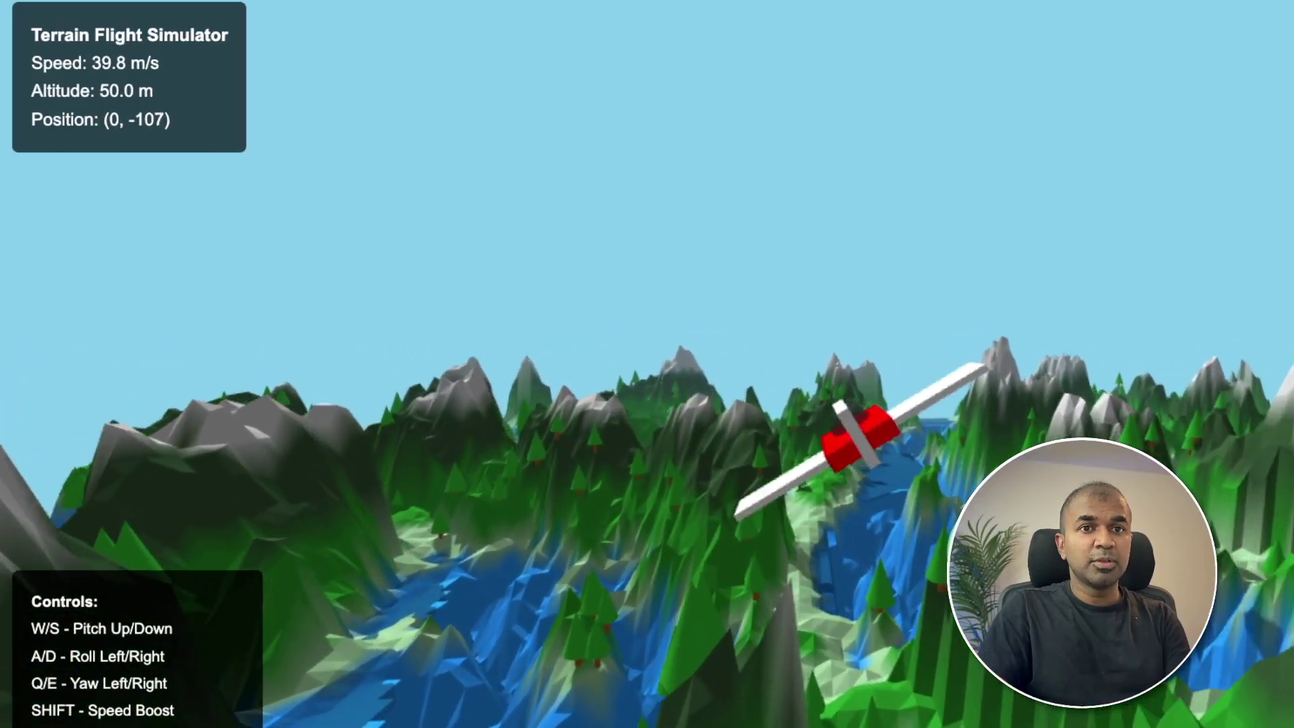
key("d")
key("a")
key("d")
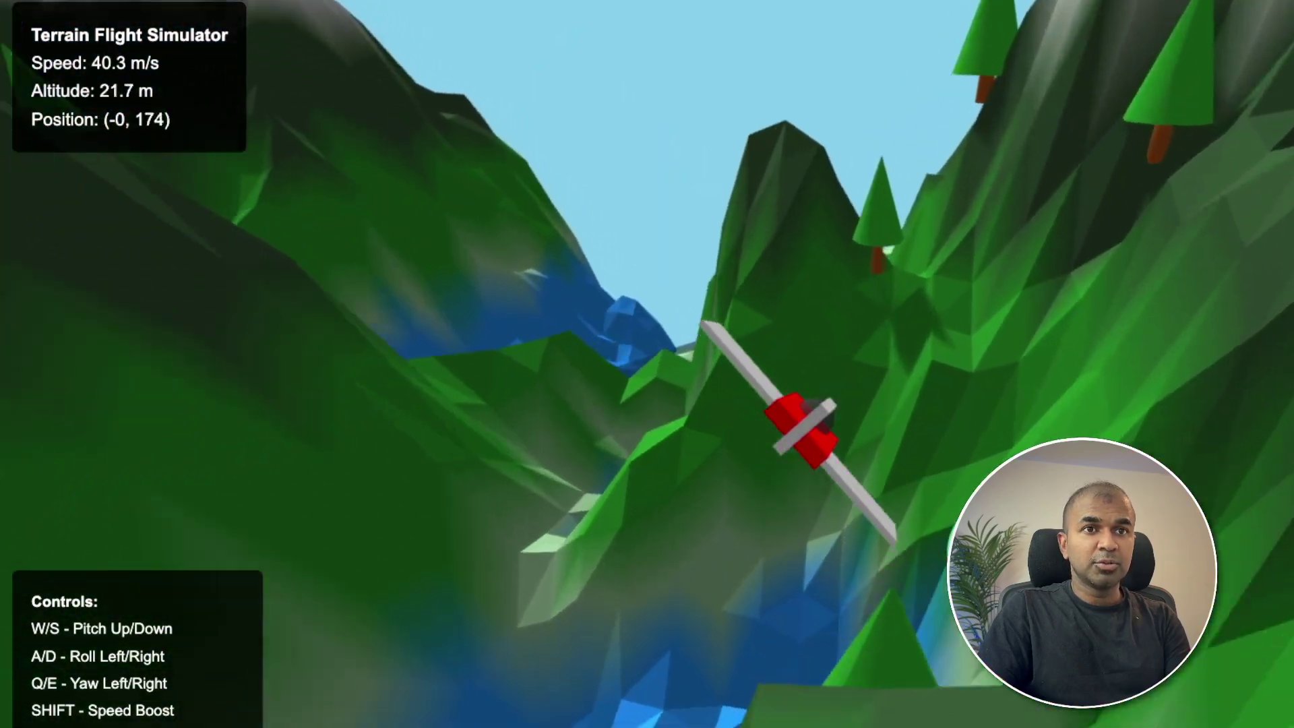
key("w")
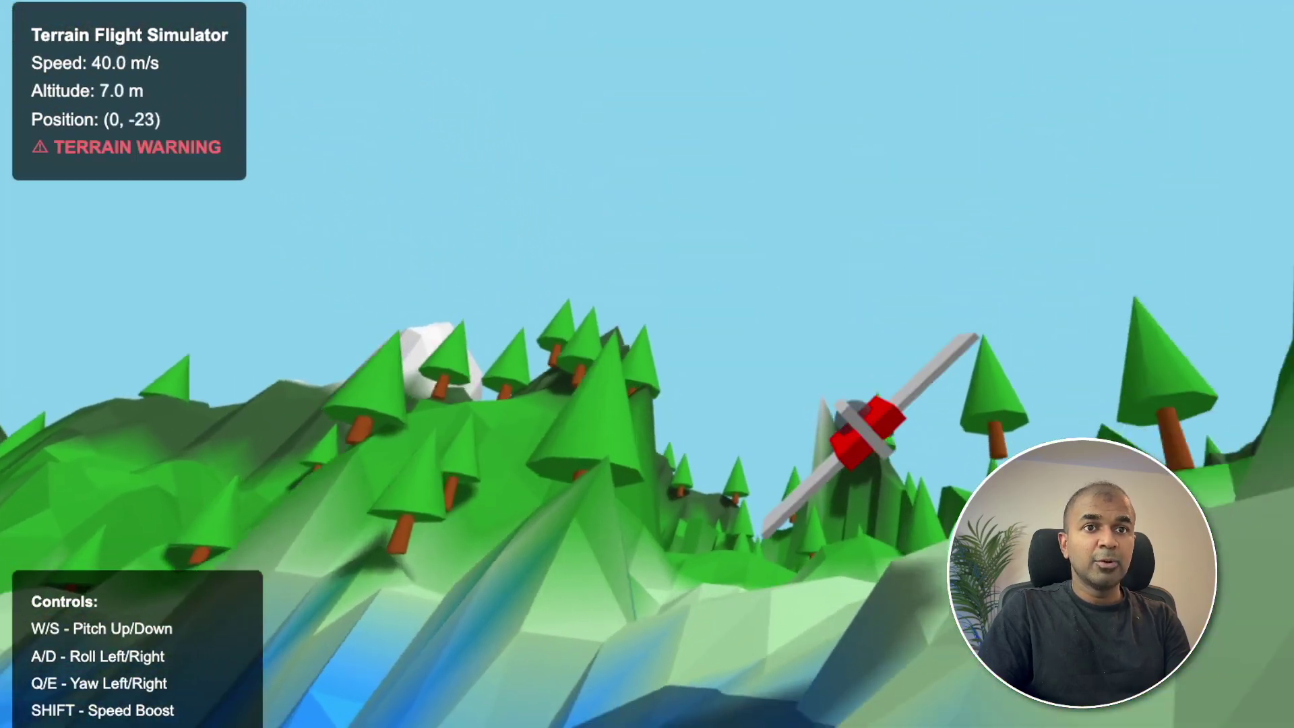
key("w")
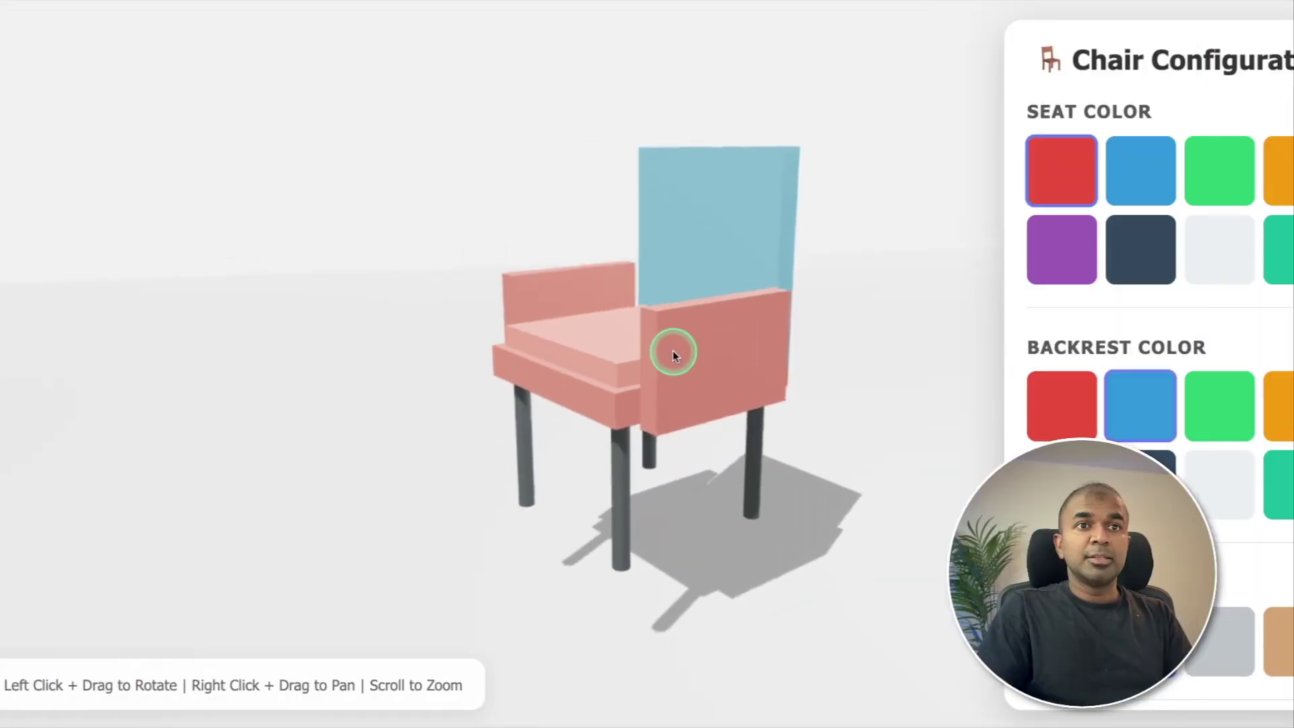
Rotate the chair to a front view and try seat colours, ending on white
left_click_drag(672, 350, 431, 403)
left_click(1136, 170)
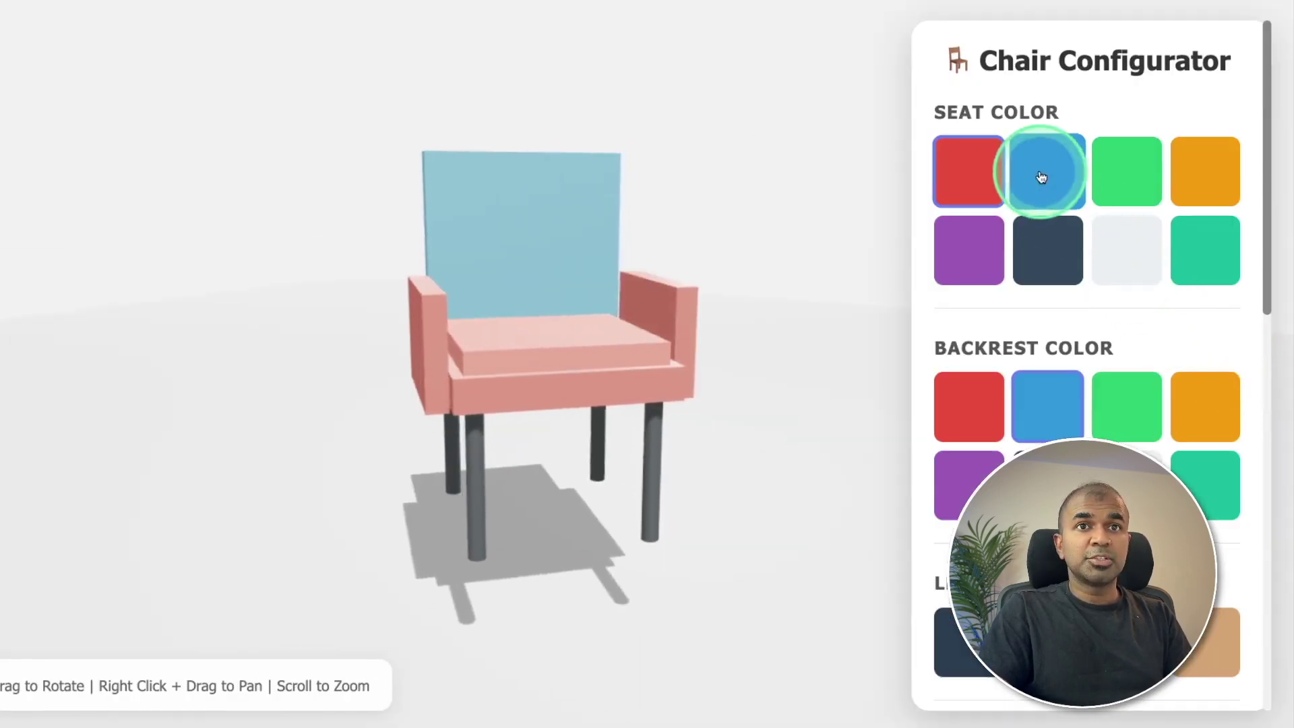
left_click(1243, 193)
left_click(1184, 179)
left_click(1193, 244)
left_click(1133, 264)
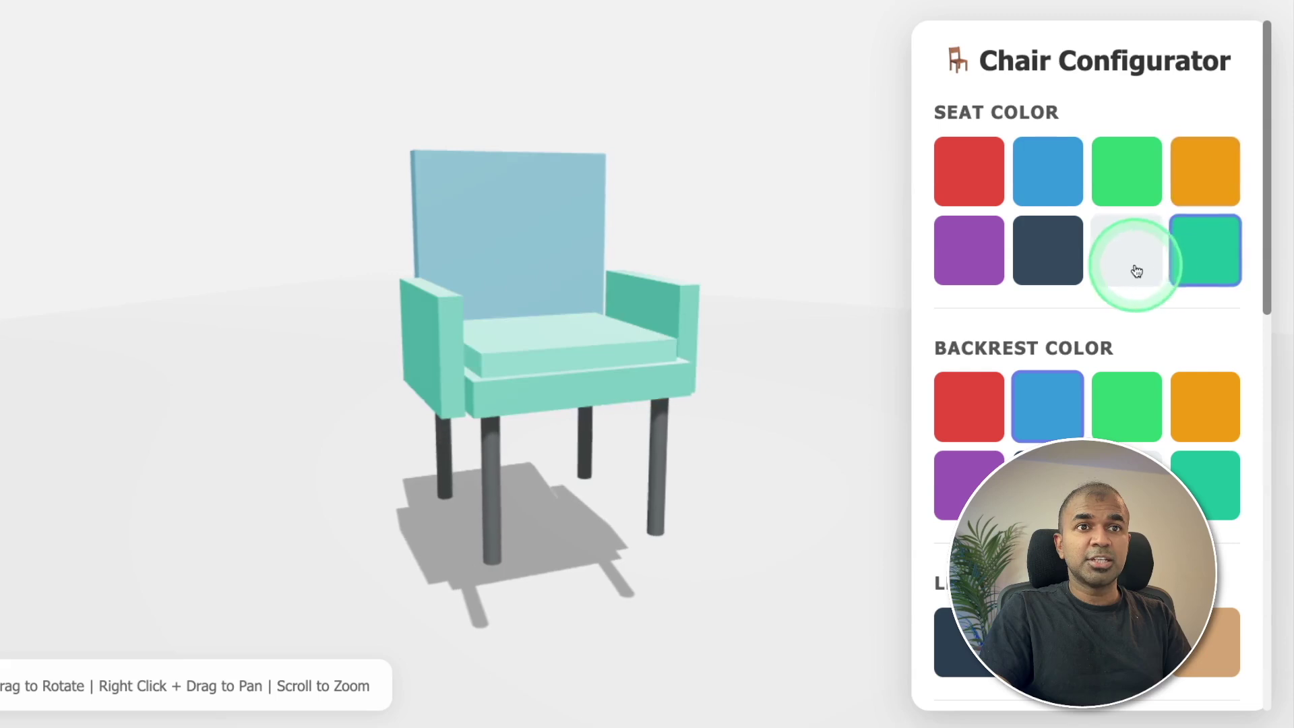
Make the backrest green and the legs dark navy, then view the chair's underside
left_click(983, 404)
left_click(1066, 408)
left_click(1141, 413)
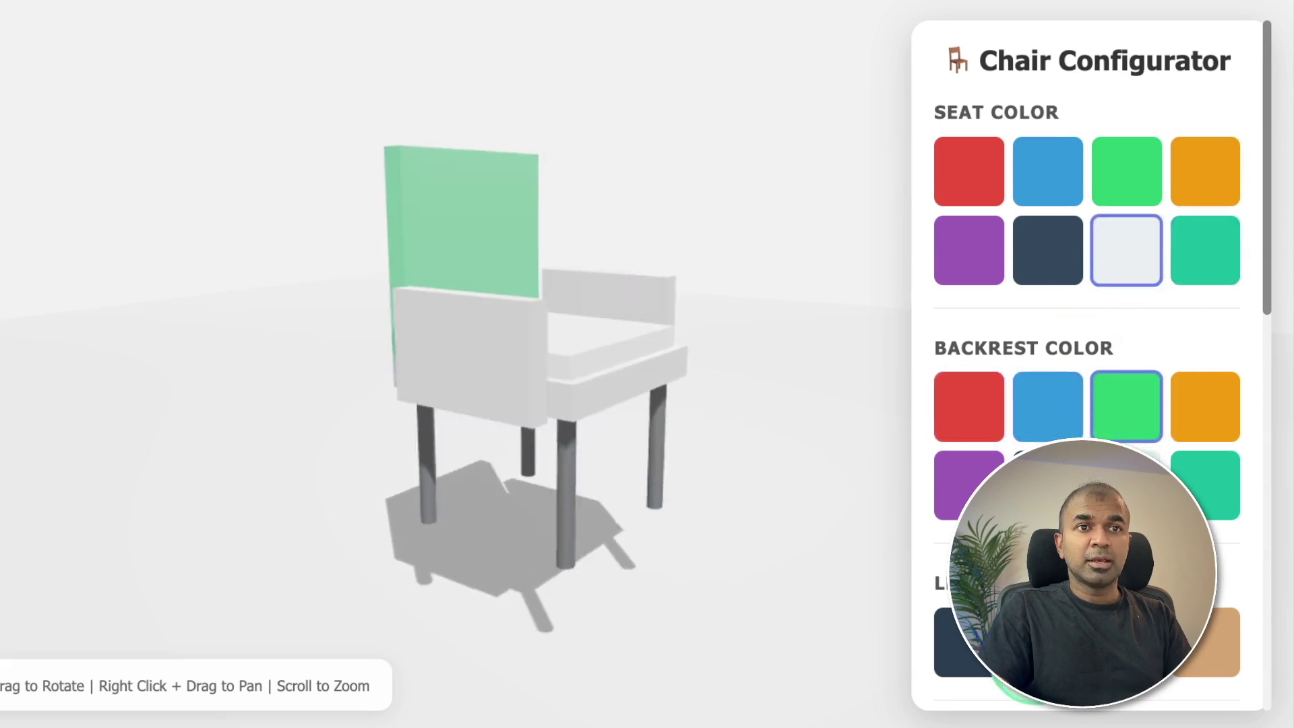
left_click(977, 657)
left_click_drag(775, 593, 415, 353)
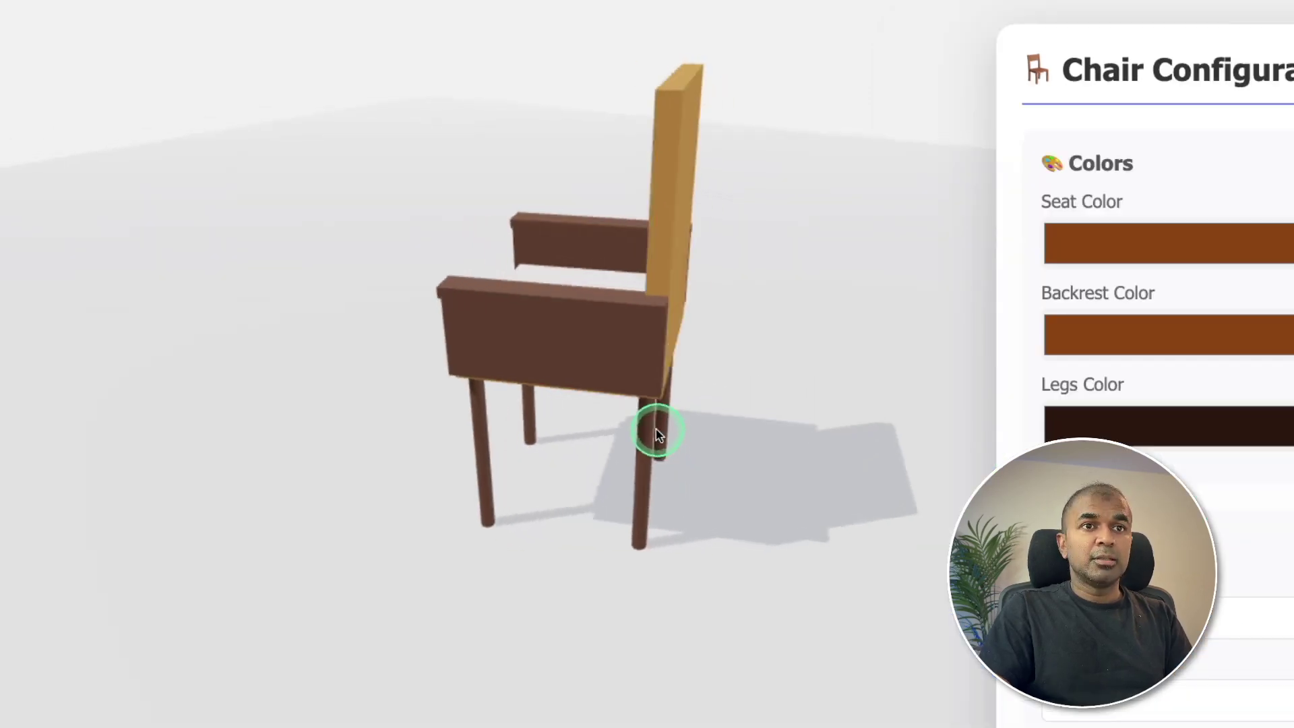
Rotate the chair, then try lighter, darker, blue and green seat colours
left_click_drag(658, 427, 786, 404)
left_click(986, 259)
left_click(1085, 341)
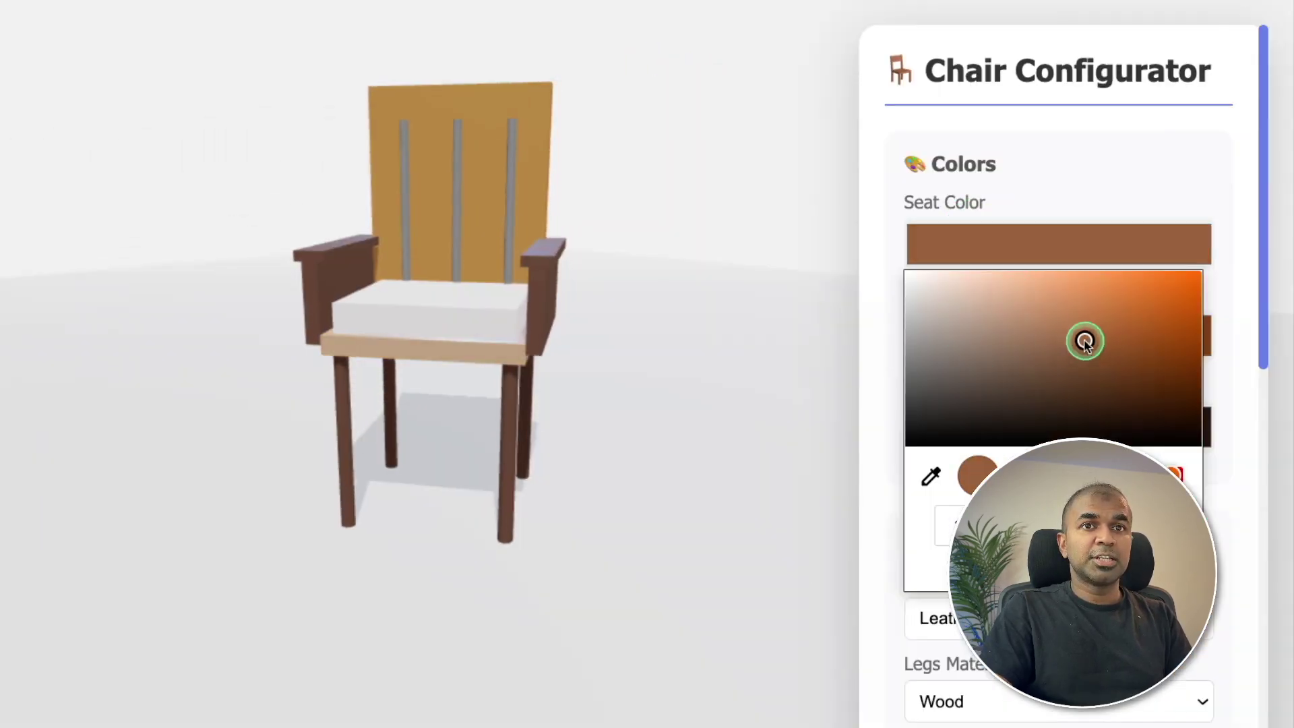
left_click(1071, 384)
left_click(1126, 475)
left_click(1069, 475)
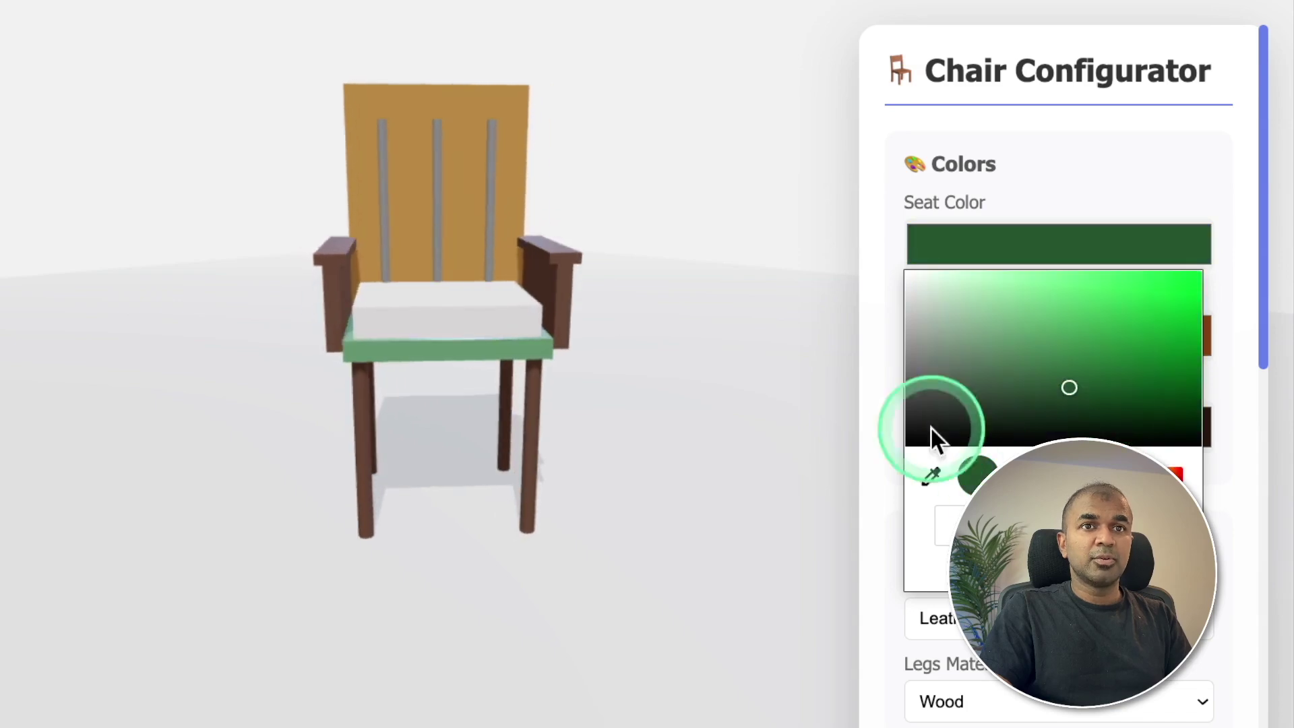
scroll(1045, 405, "down", 6)
left_click(1042, 193)
Hide the chair's armrests and show them again
left_click(1034, 225)
left_click(912, 214)
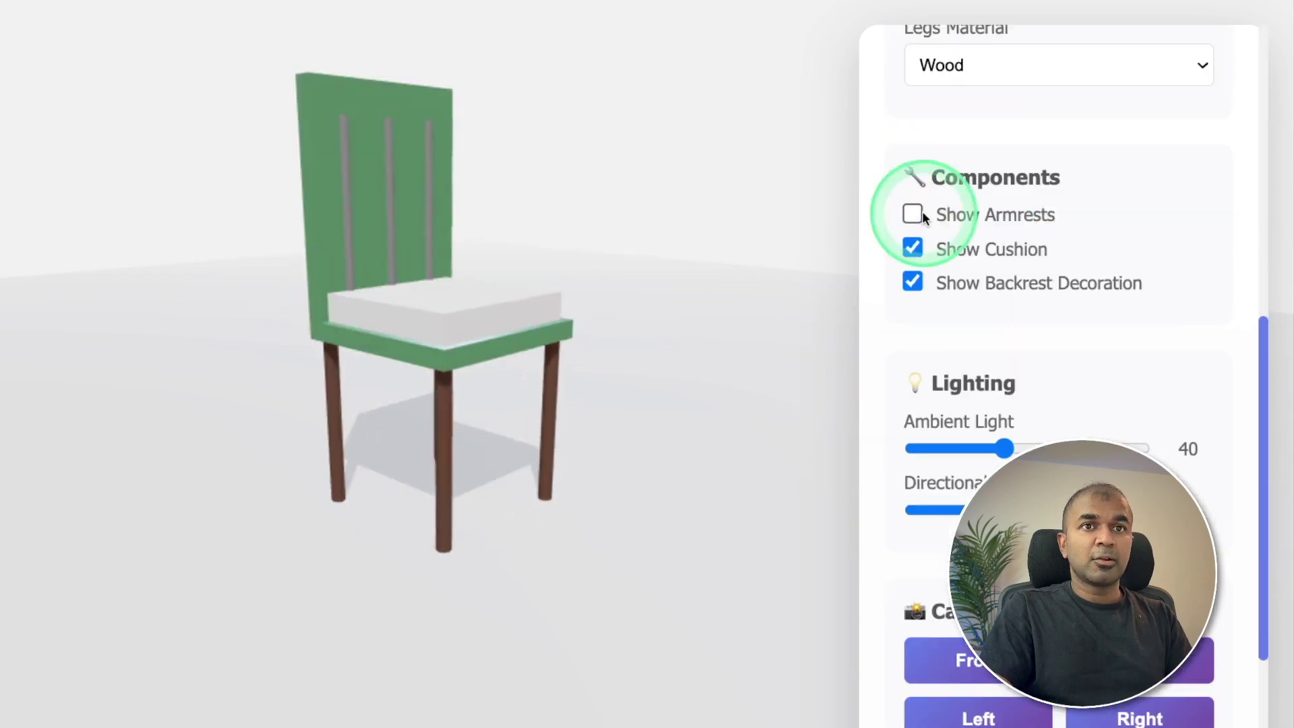
left_click(914, 213)
Set the ambient light to 58 and the directional light to 35
scroll(934, 377, "down", 2)
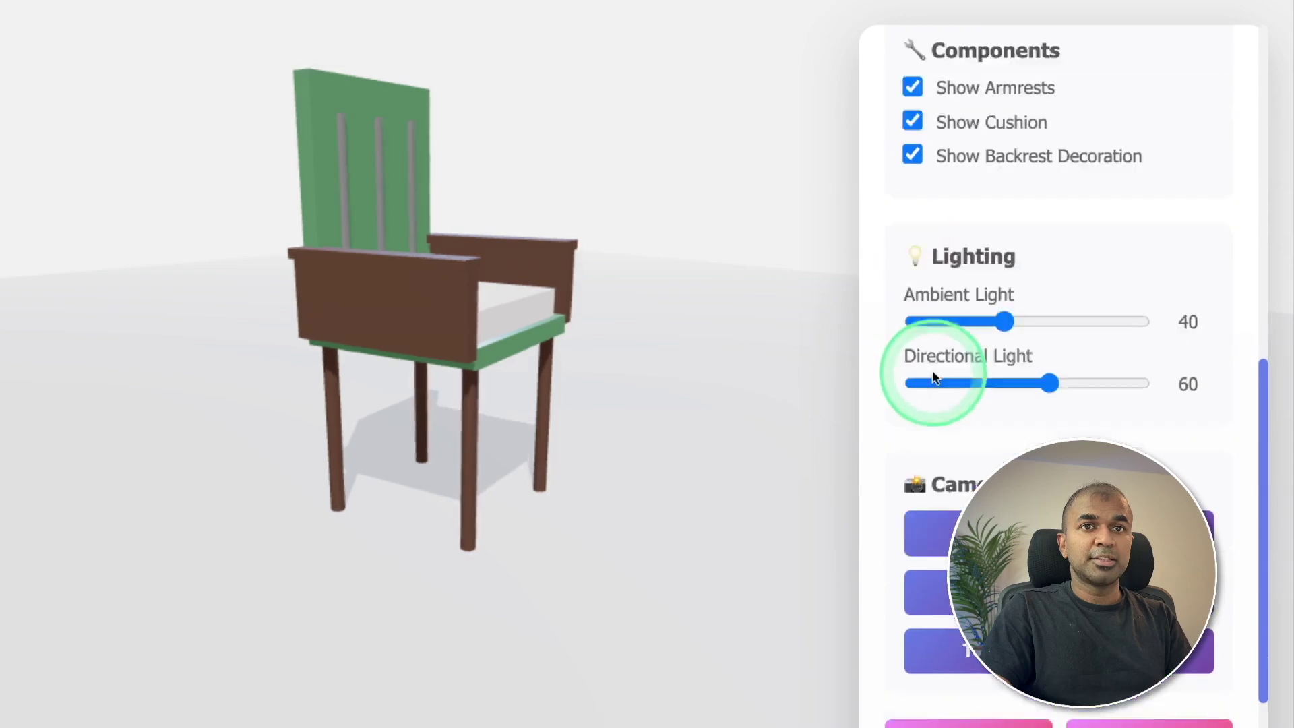
scroll(935, 377, "down", 2)
left_click_drag(957, 195, 1045, 192)
left_click_drag(1050, 255, 995, 256)
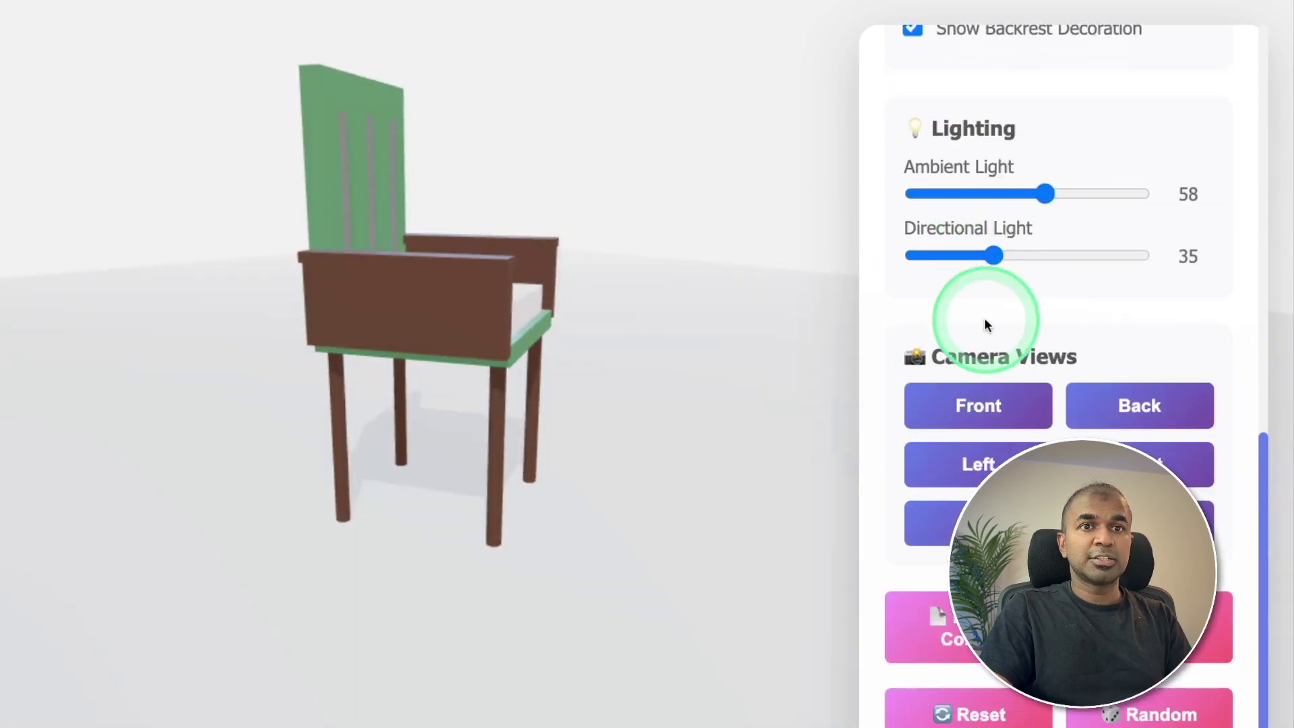
View the chair from the front, back and left, then orbit it to three-quarter and side views
left_click(1017, 408)
left_click(1124, 408)
left_click(991, 464)
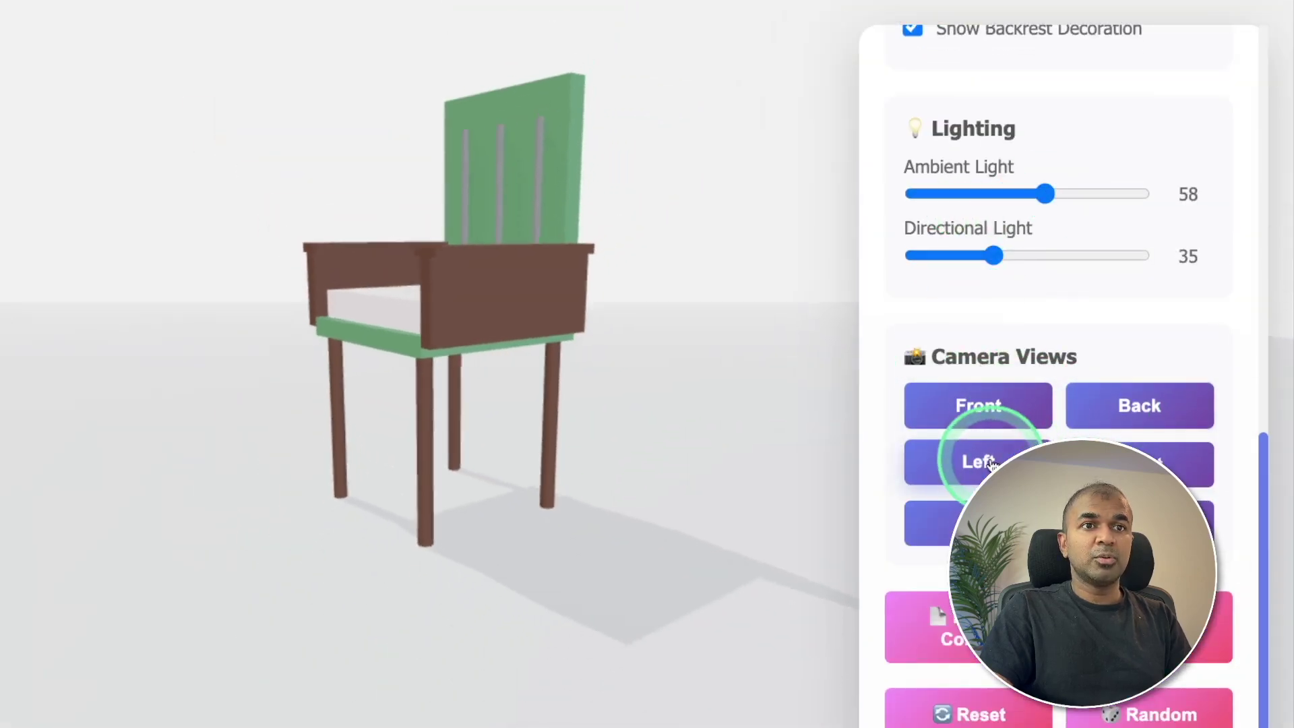
left_click_drag(665, 367, 1038, 308)
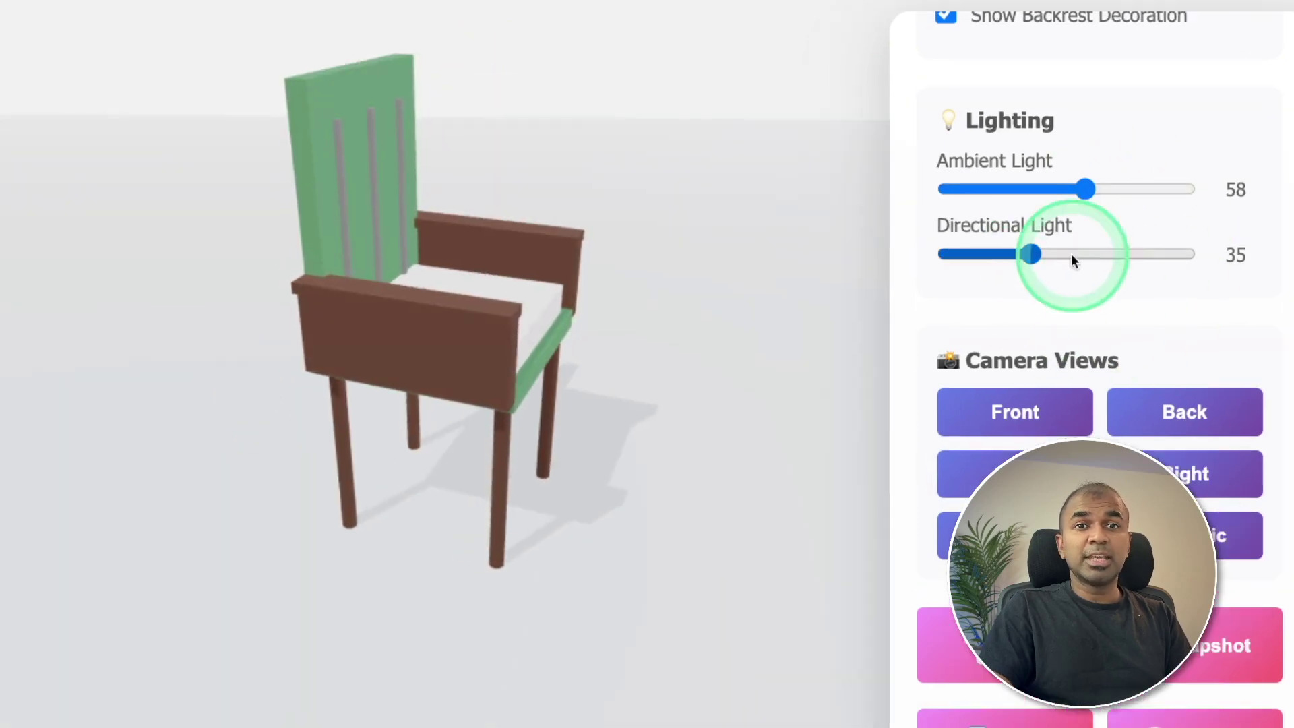
left_click_drag(1072, 259, 930, 425)
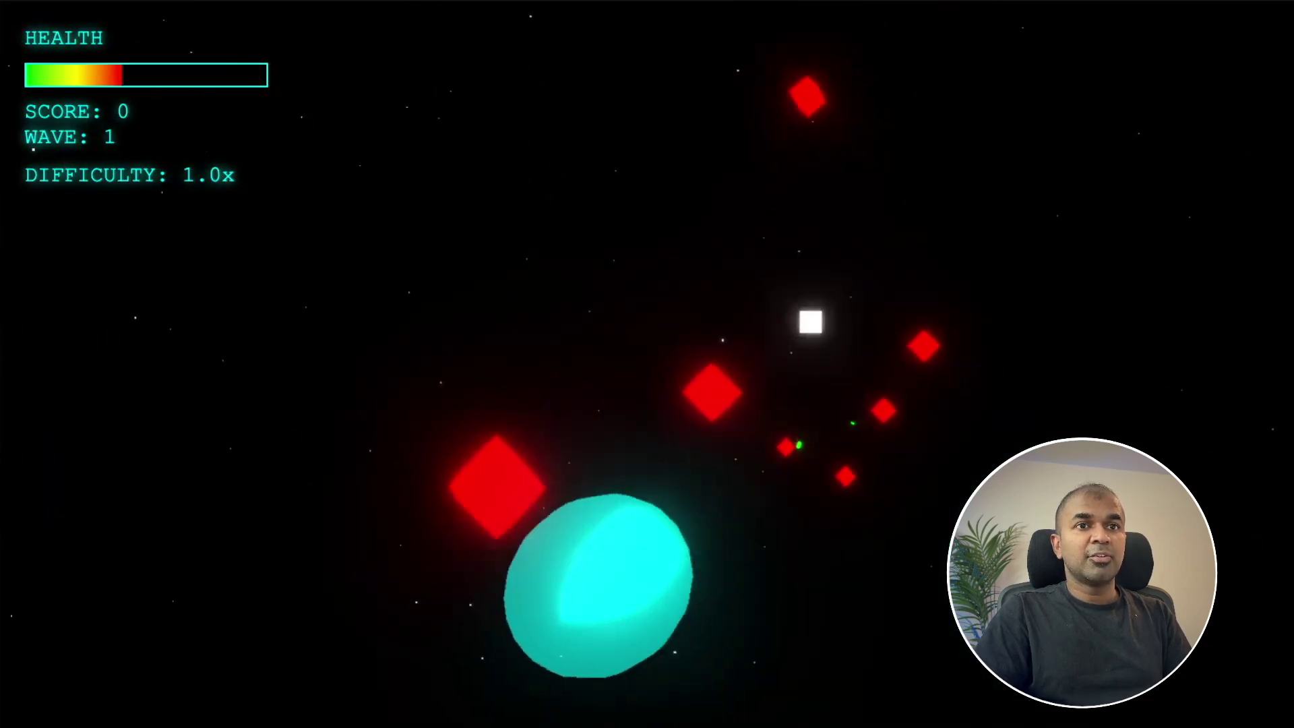
Start the Space Shooter, fire at enemy ships, restart after losing, then rotate the 3D dashboard chart
left_click(642, 376)
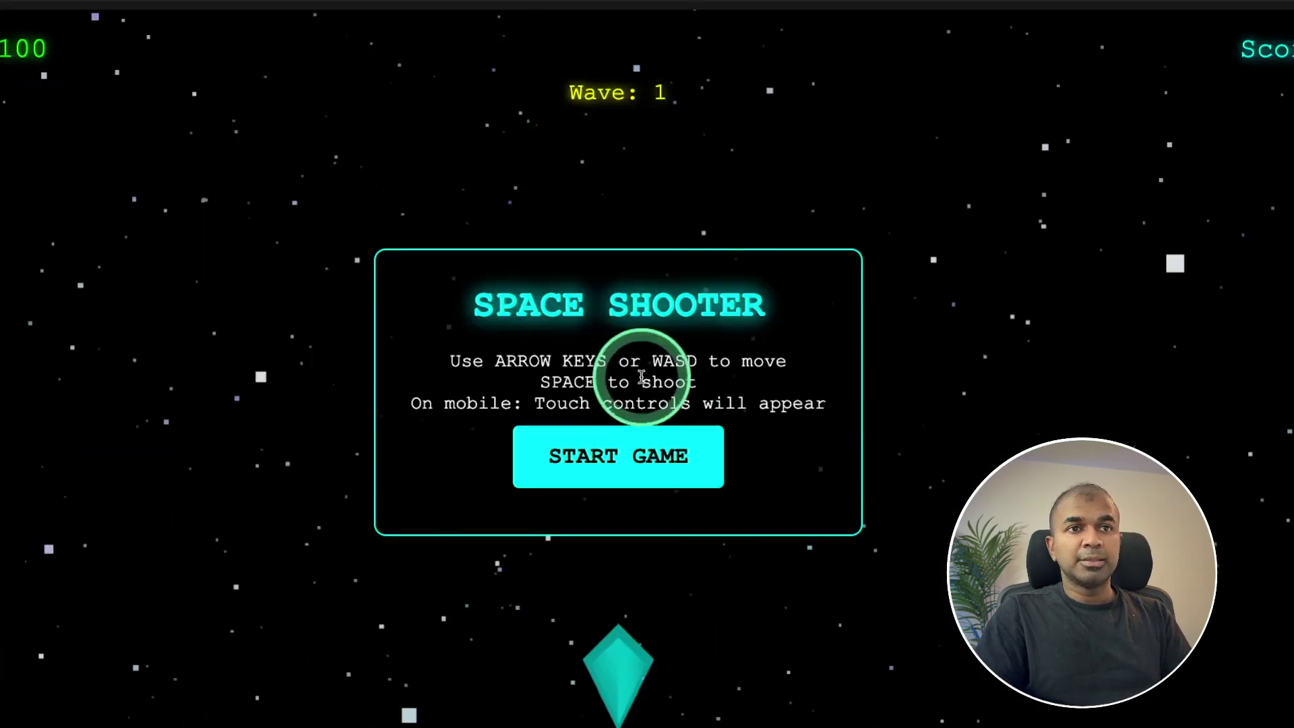
left_click(606, 458)
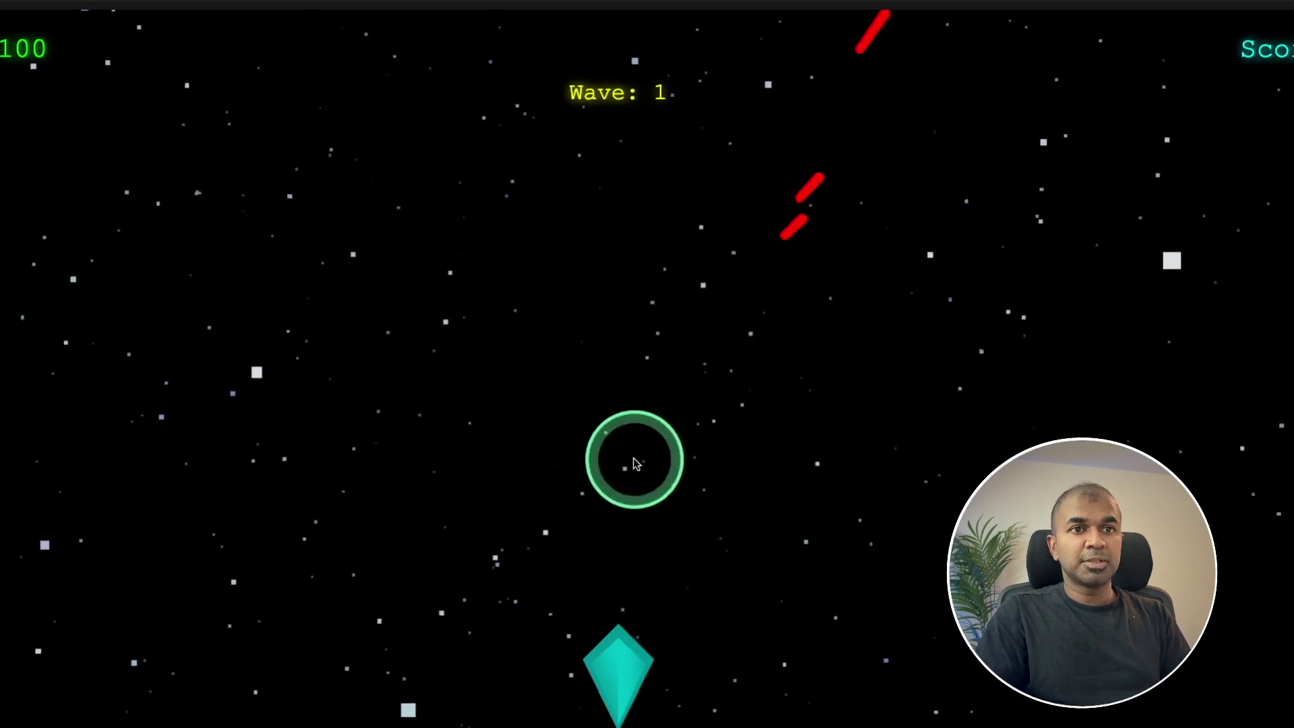
key("space")
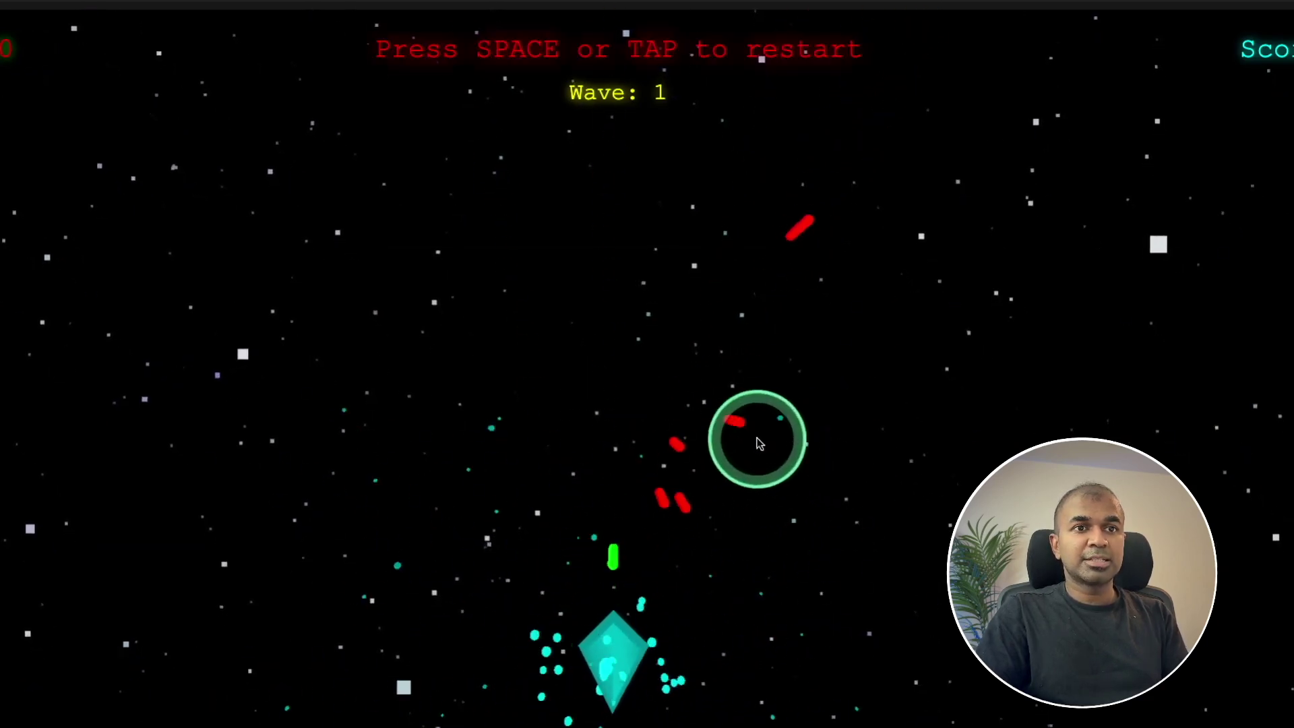
left_click(699, 433)
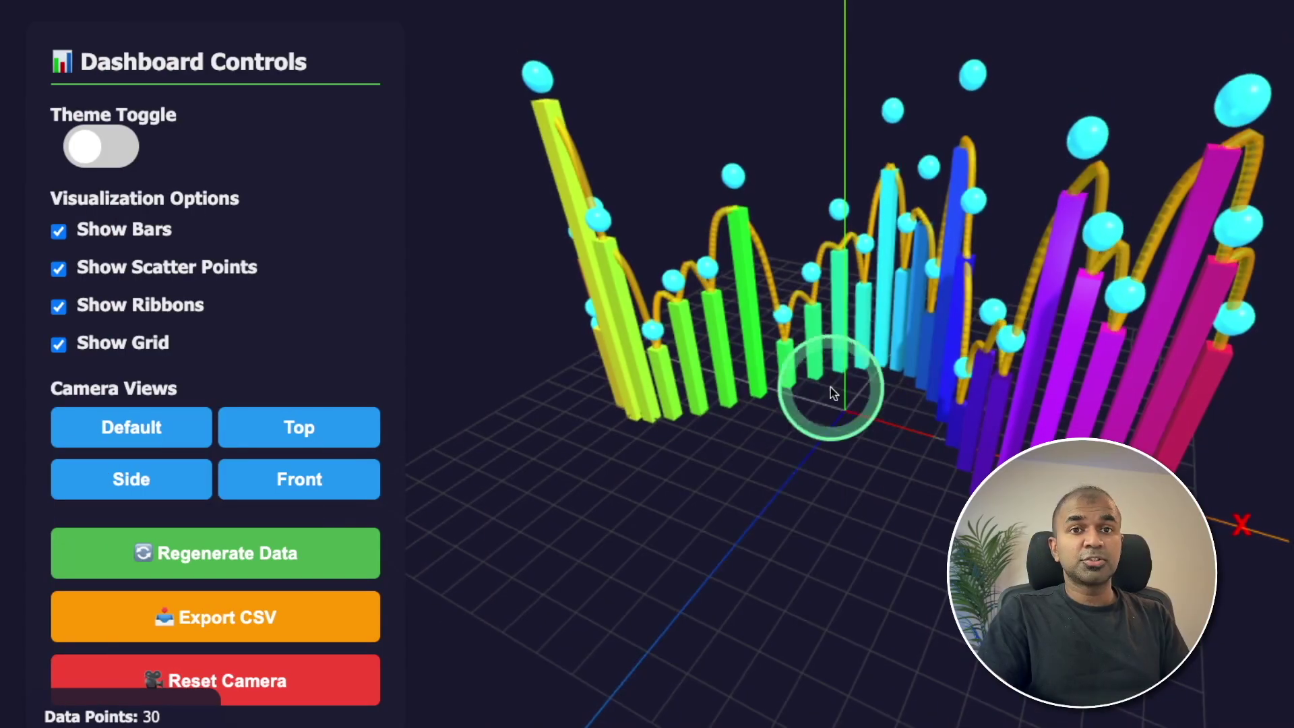
left_click_drag(831, 387, 774, 375)
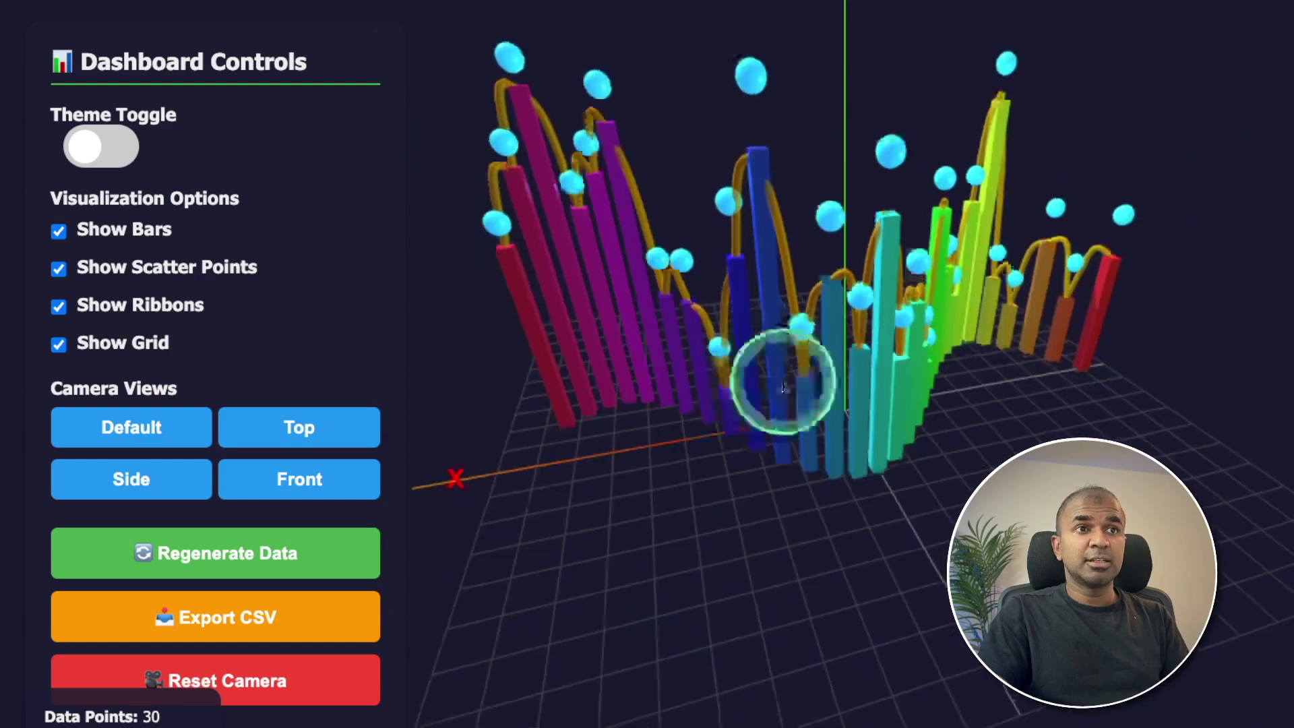
Toggle the chart ribbons off and on, and switch the theme to light and back to dark
left_click(136, 308)
left_click(135, 308)
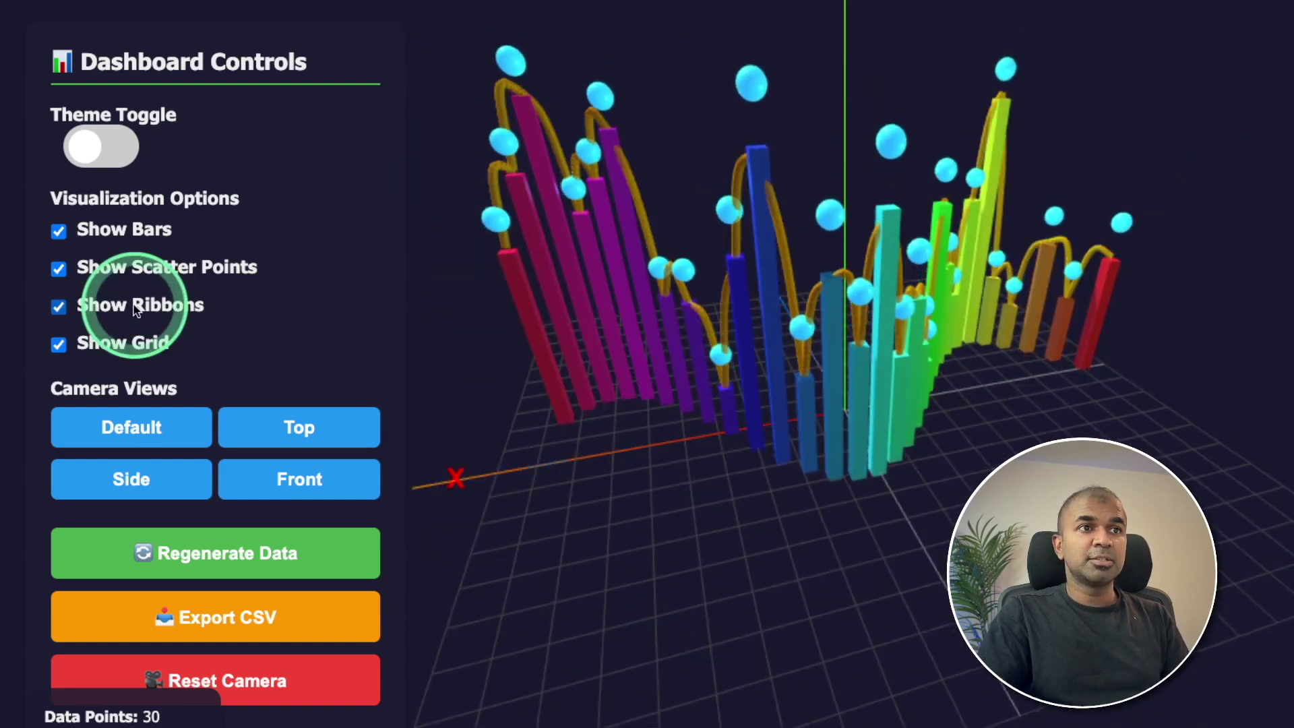
left_click(106, 153)
left_click(162, 478)
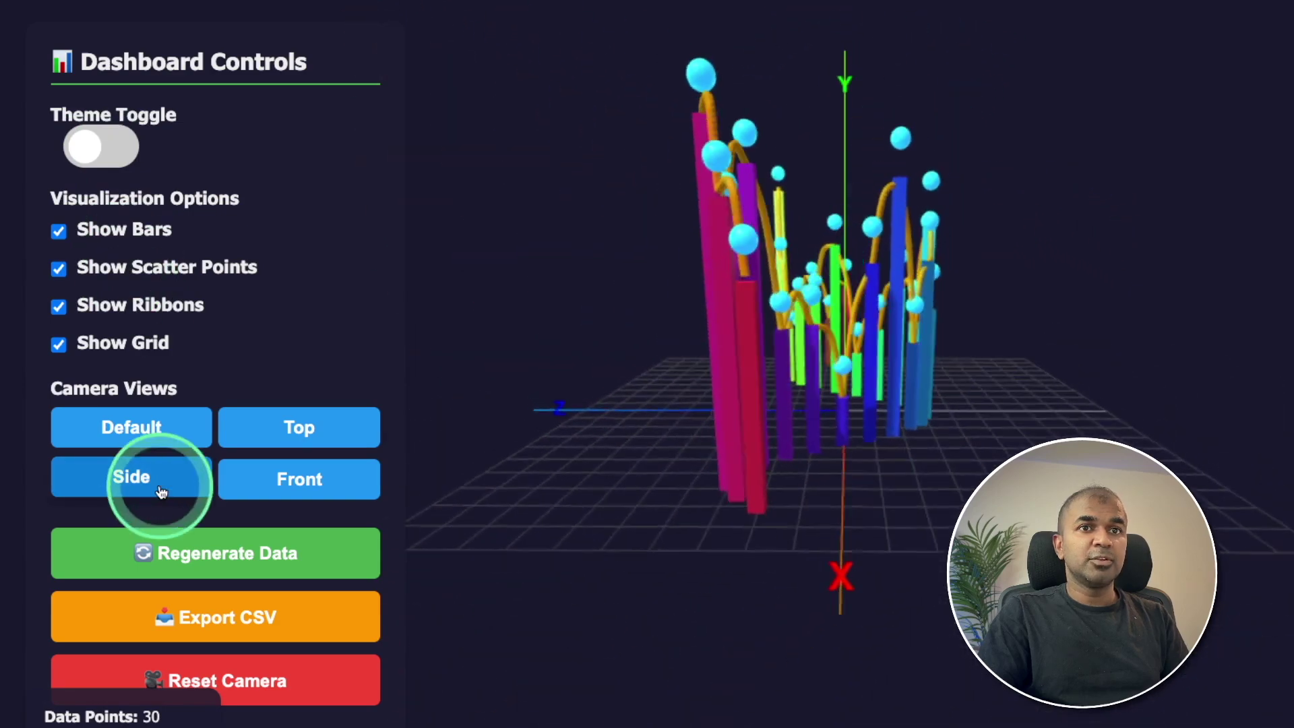
View the chart from the side and front, orbit it to an angle, and select the loading text
left_click(303, 444)
left_click(305, 473)
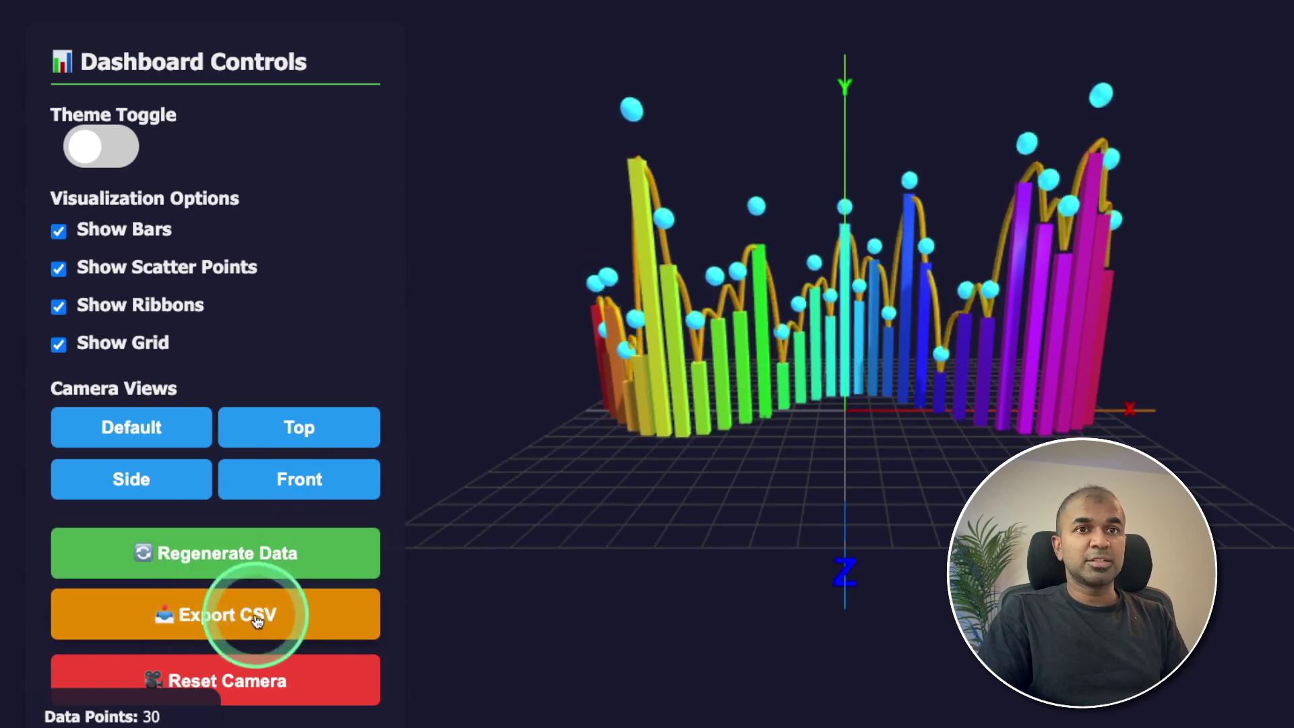
left_click_drag(580, 499, 913, 480)
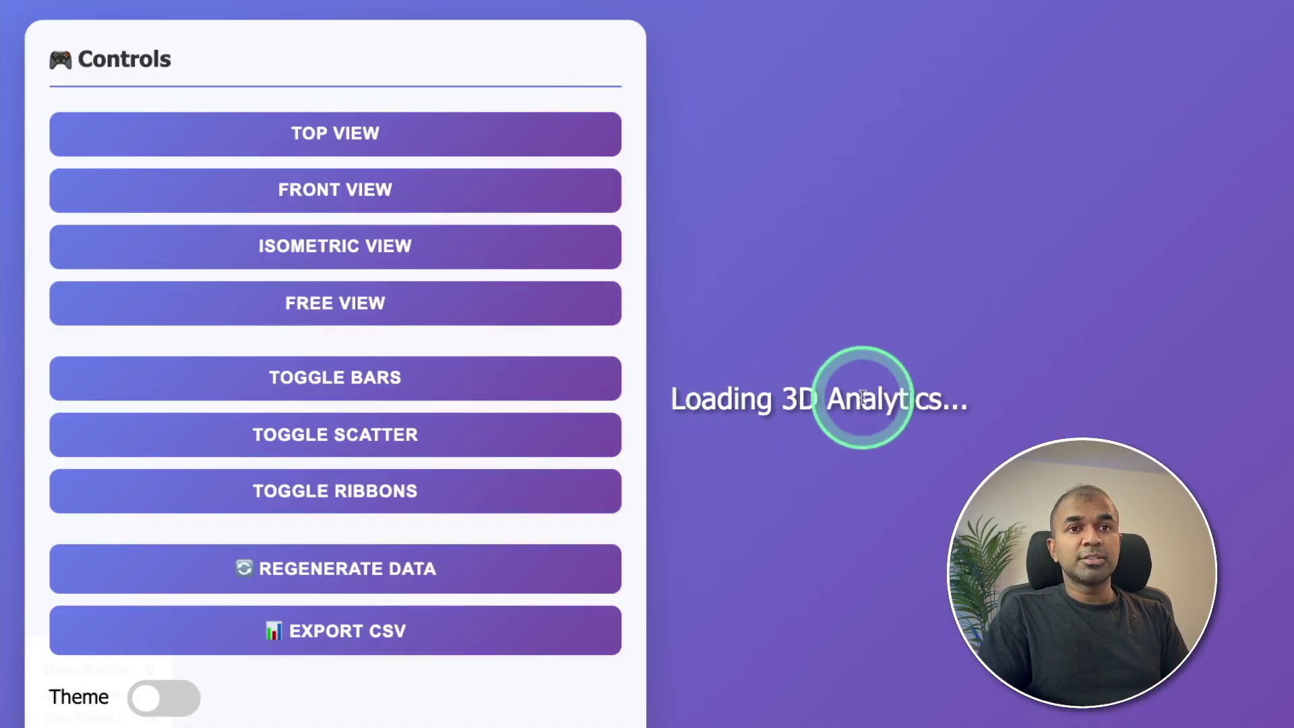
left_click_drag(788, 399, 977, 397)
left_click(988, 377)
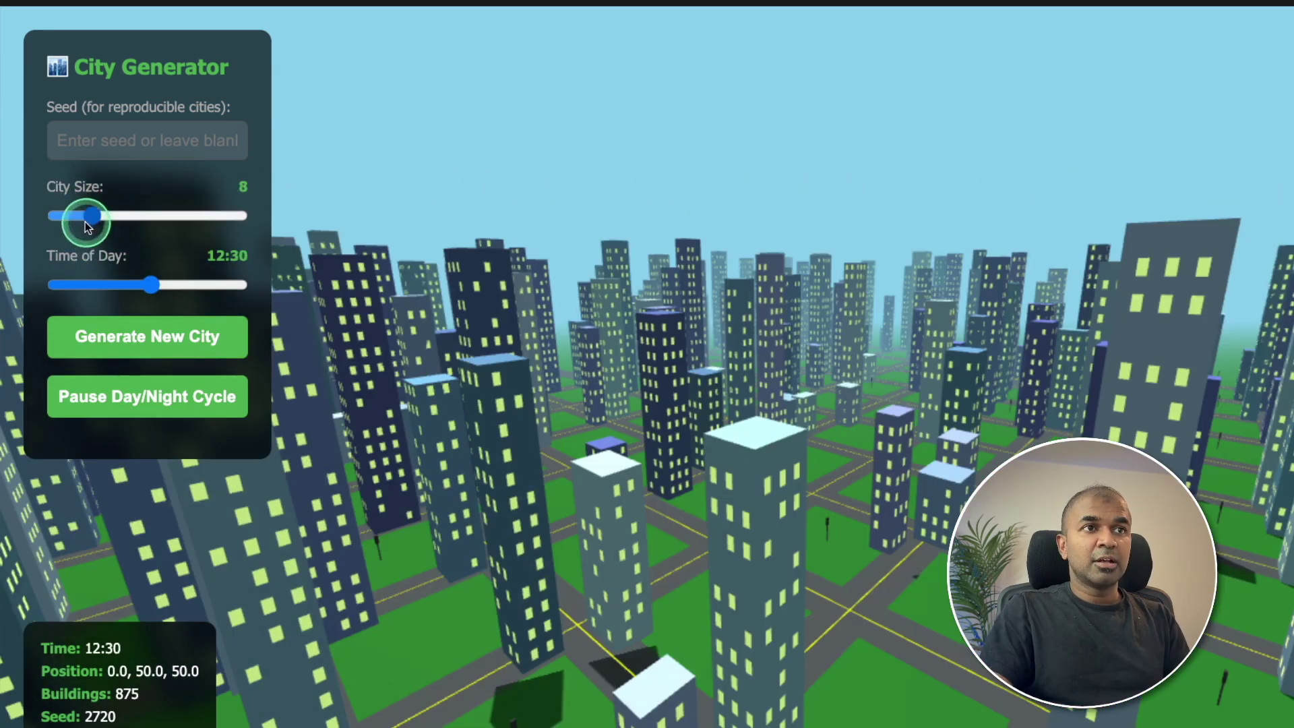
Reduce City Size to 7 and regenerate the city, now with 480 buildings
left_click_drag(85, 221, 80, 219)
left_click(151, 359)
left_click(138, 337)
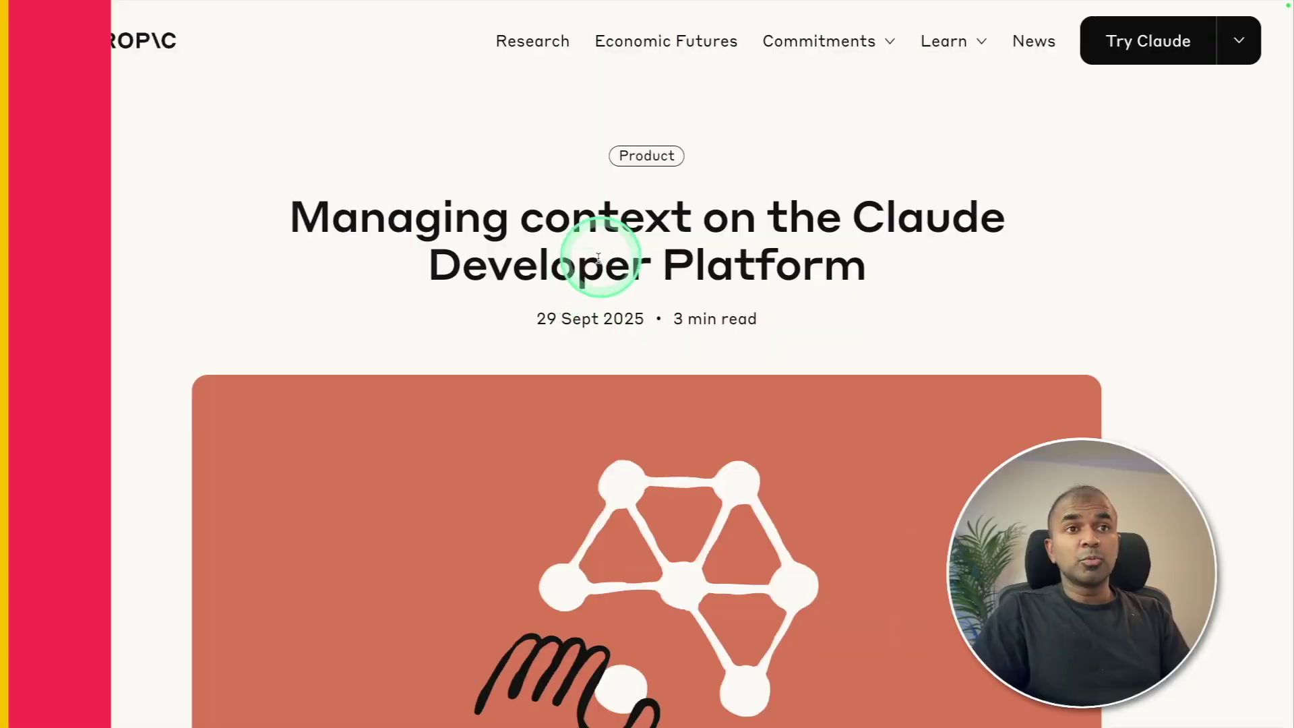
Highlight the article title and the phrases on clearing tool results and saving critical information to memory
left_click_drag(284, 220, 1112, 376)
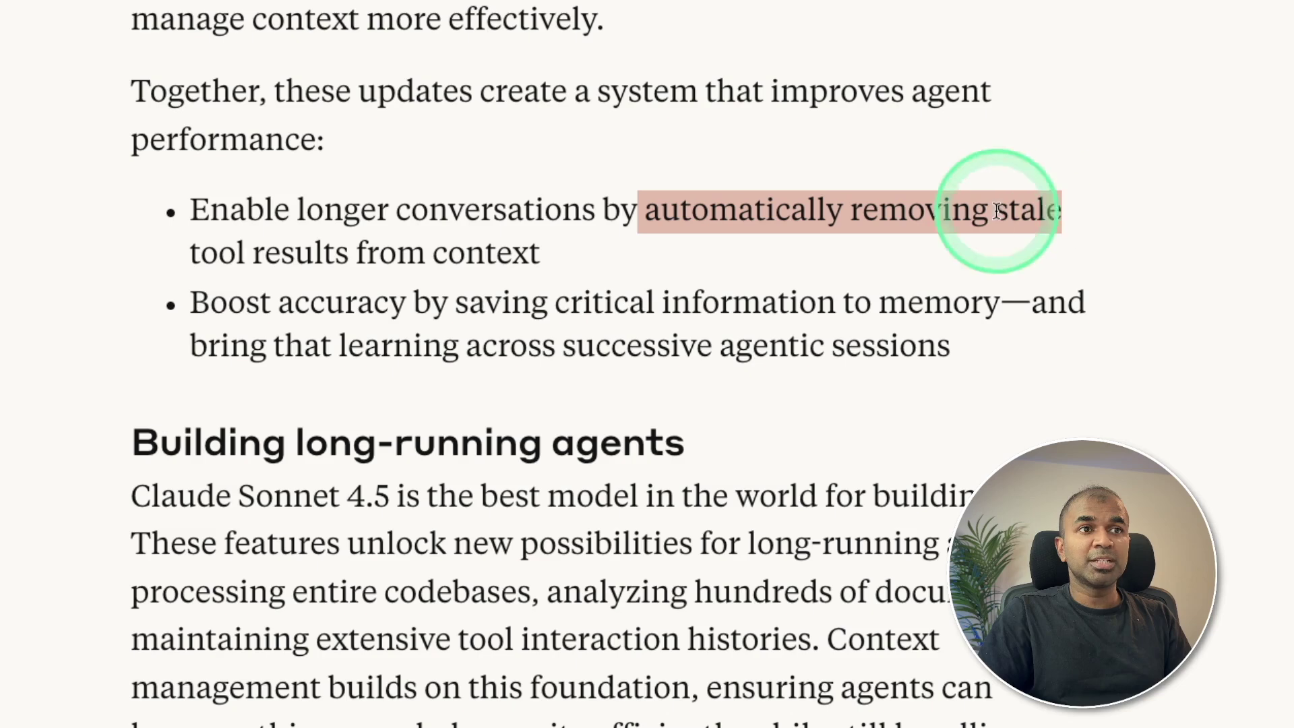
left_click_drag(178, 262, 556, 262)
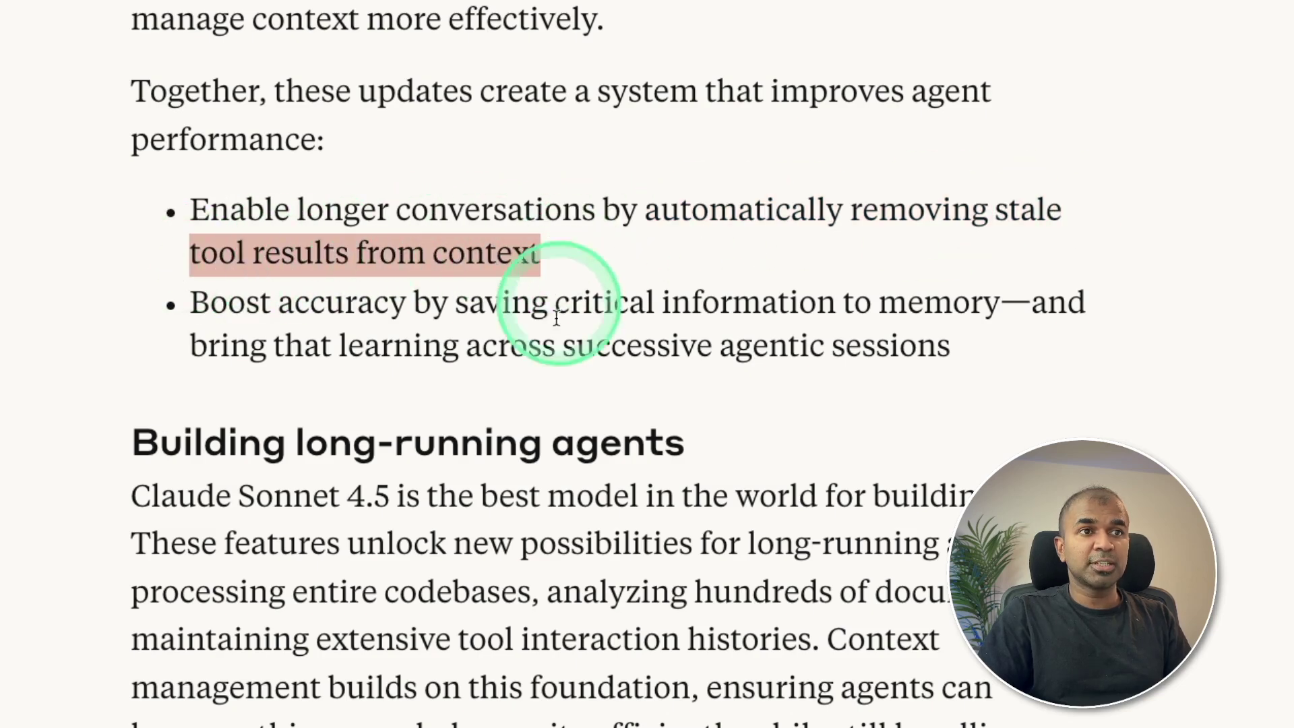
left_click_drag(455, 303, 705, 306)
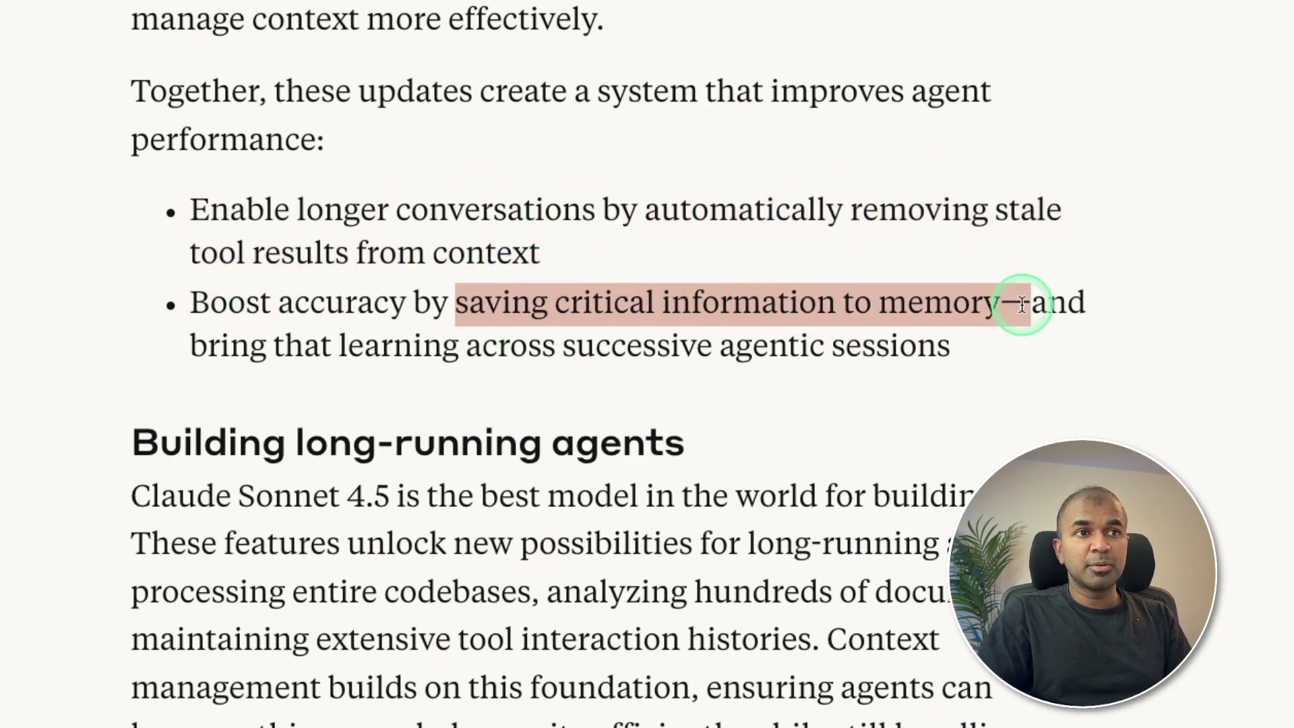
scroll(1023, 305, "up", 4)
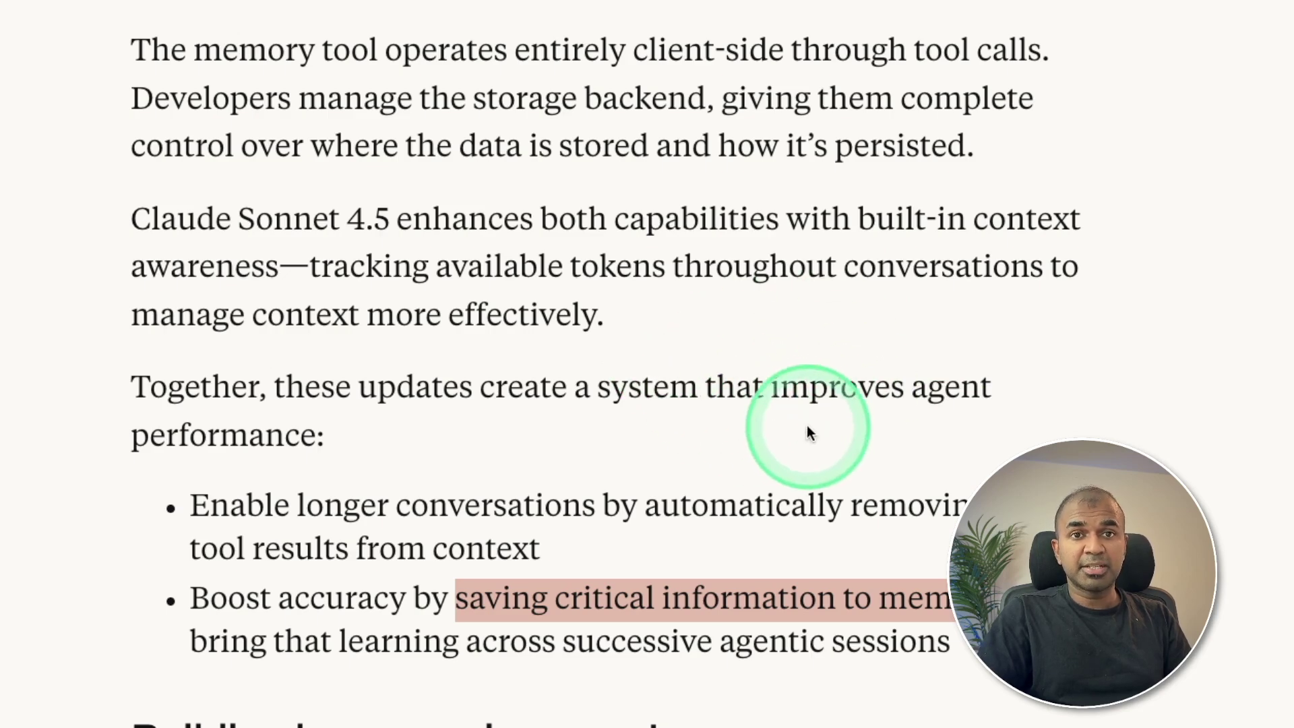
scroll(809, 433, "up", 5)
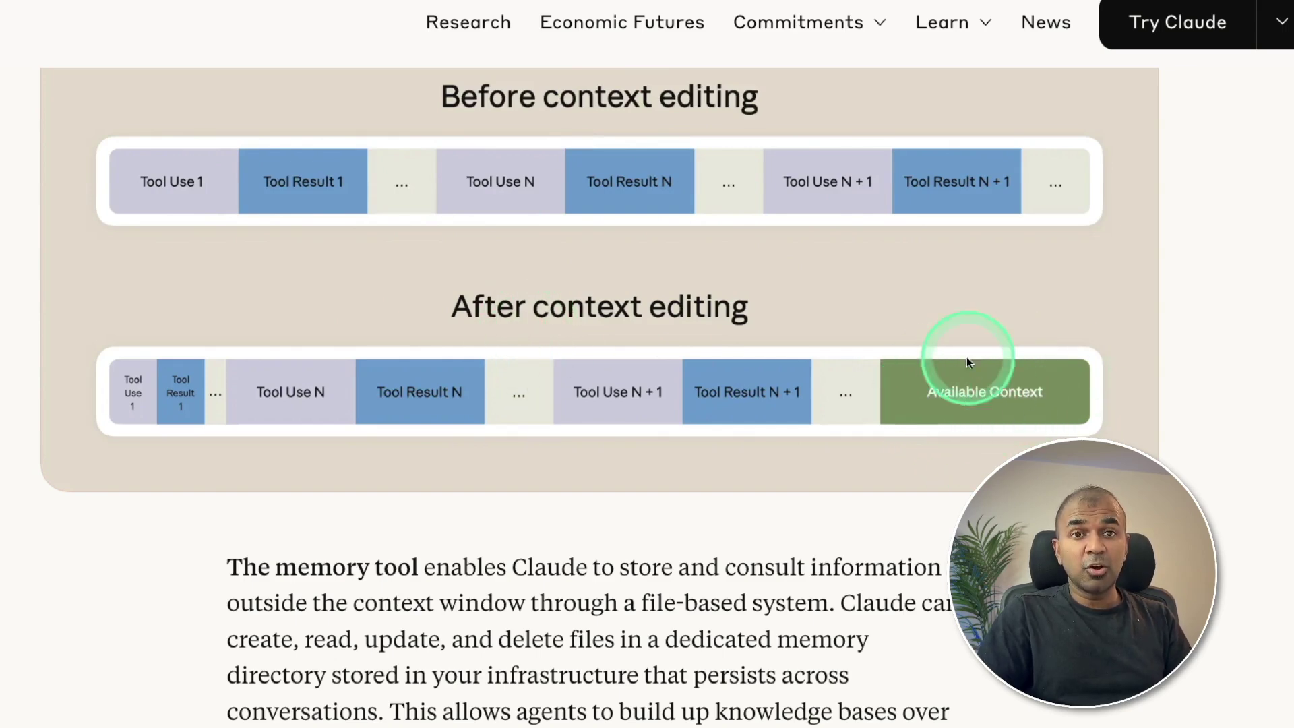
scroll(404, 144, "down", 10)
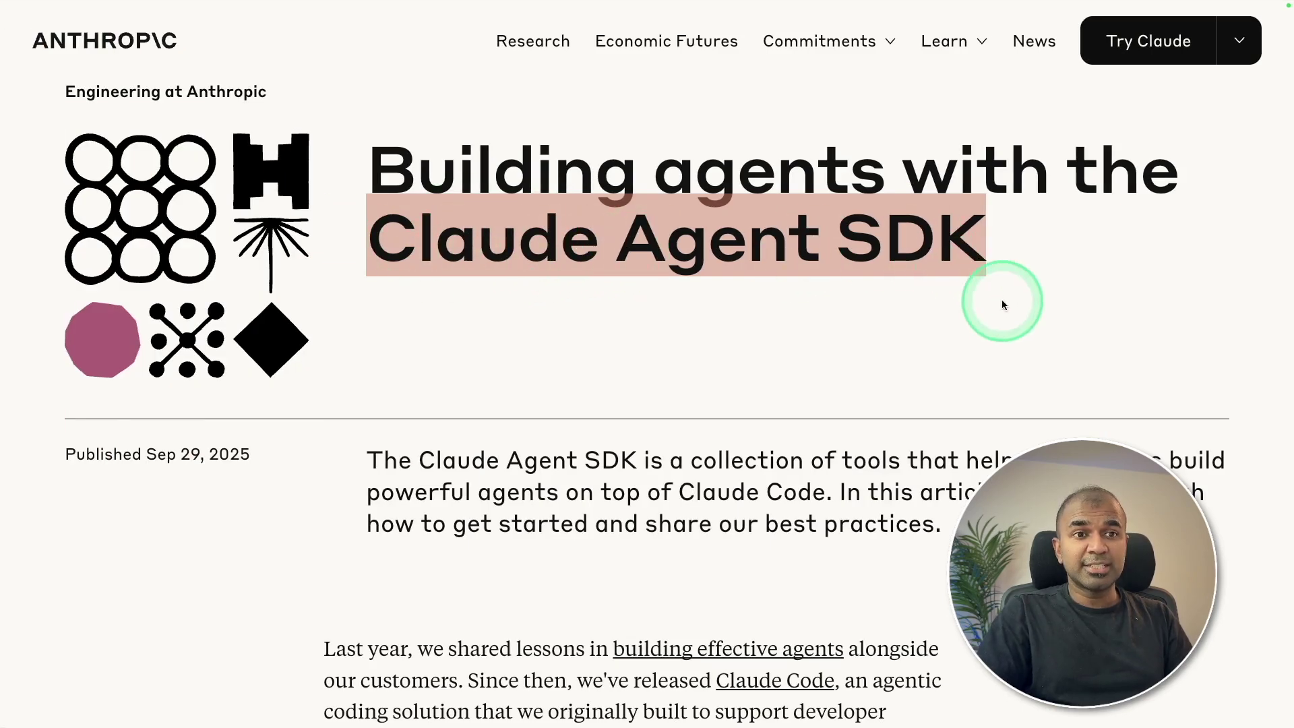
Scroll past the list of agent types to the Claude Agent SDK Loop diagram
scroll(1001, 303, "down", 5)
scroll(999, 312, "up", 5)
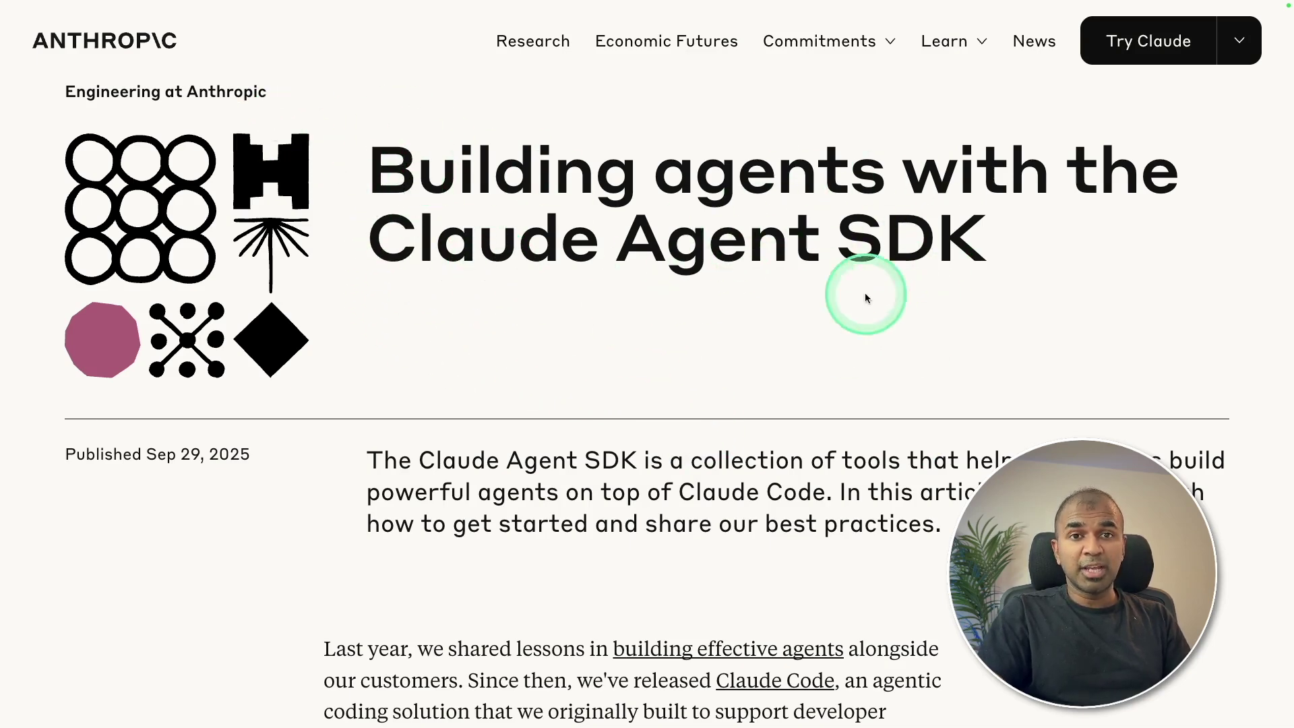
scroll(818, 293, "down", 15)
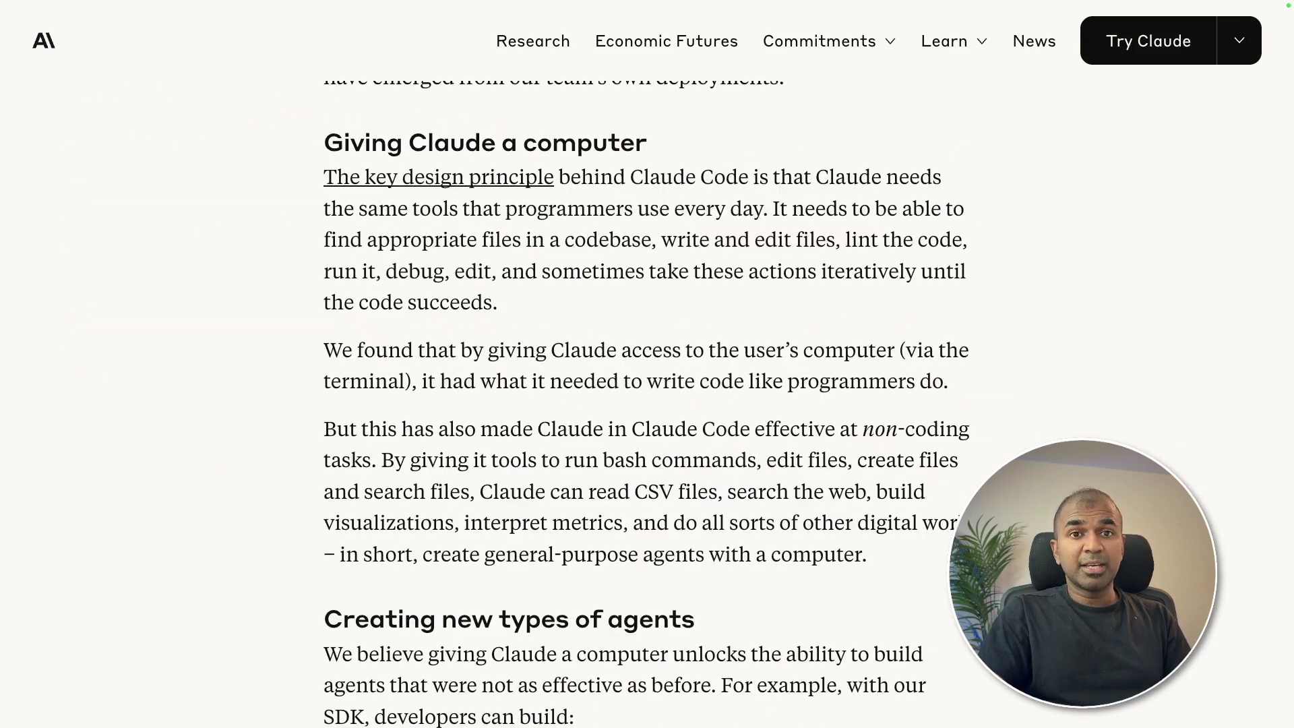
scroll(647, 364, "down", 10)
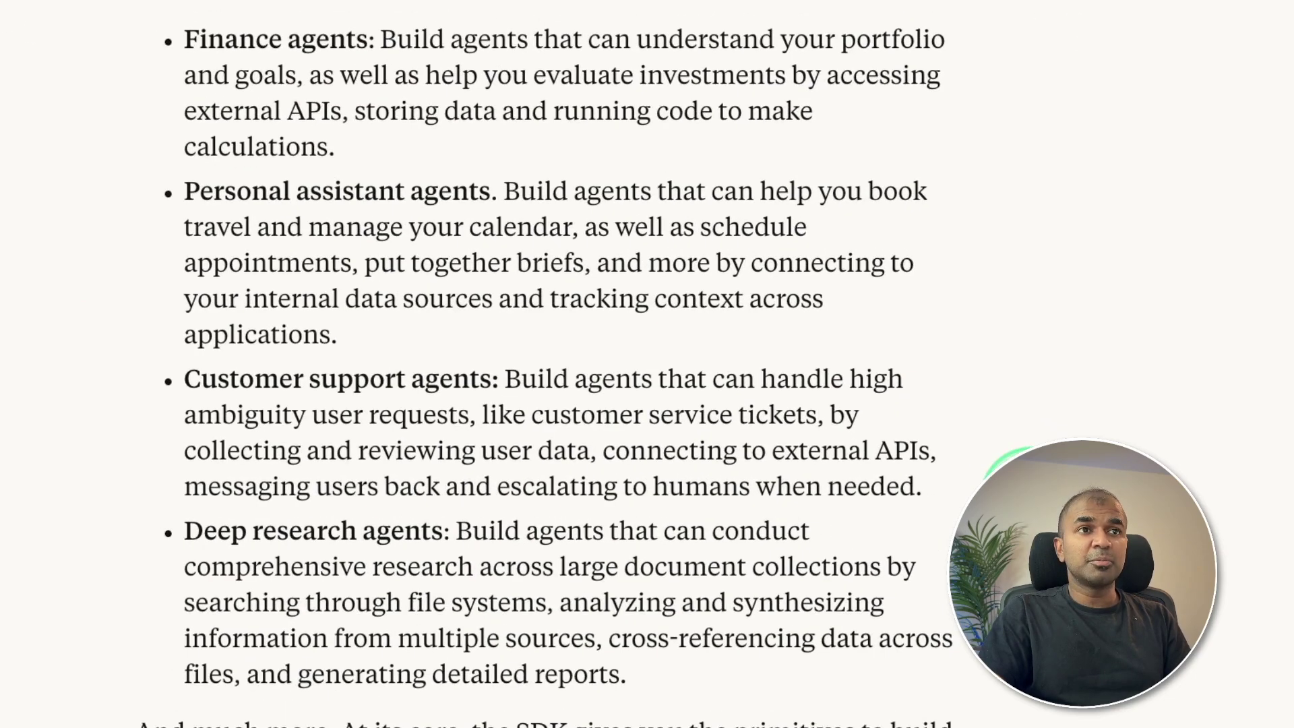